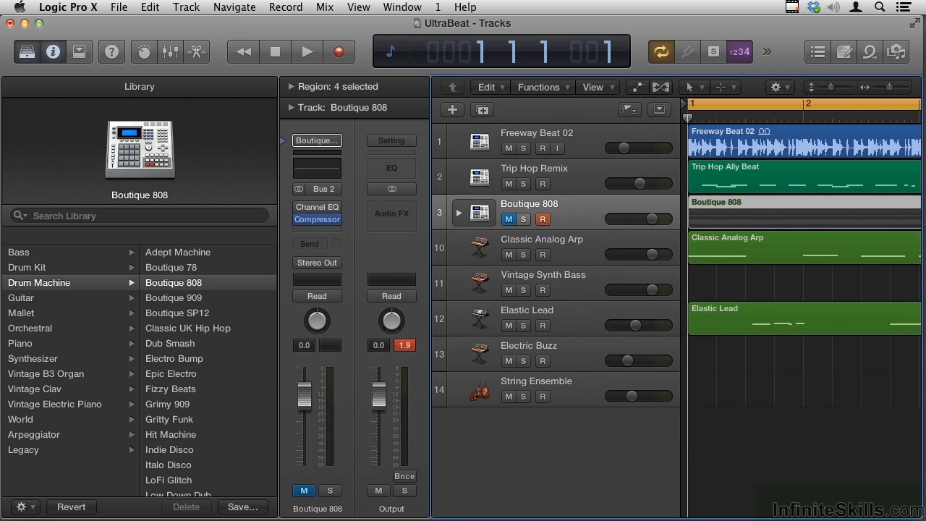
Add a Classic Electric Piano software instrument track as track 1 and show its instrument plug-ins
click(453, 112)
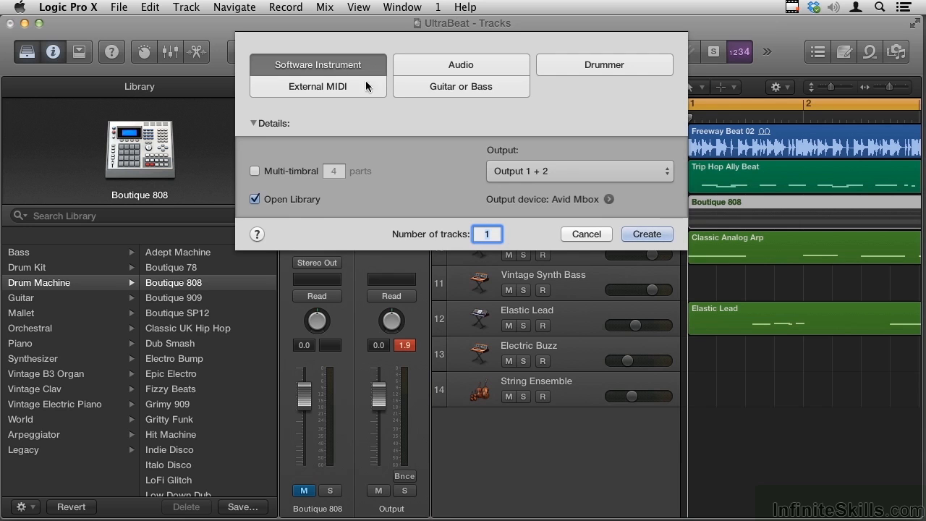
click(627, 233)
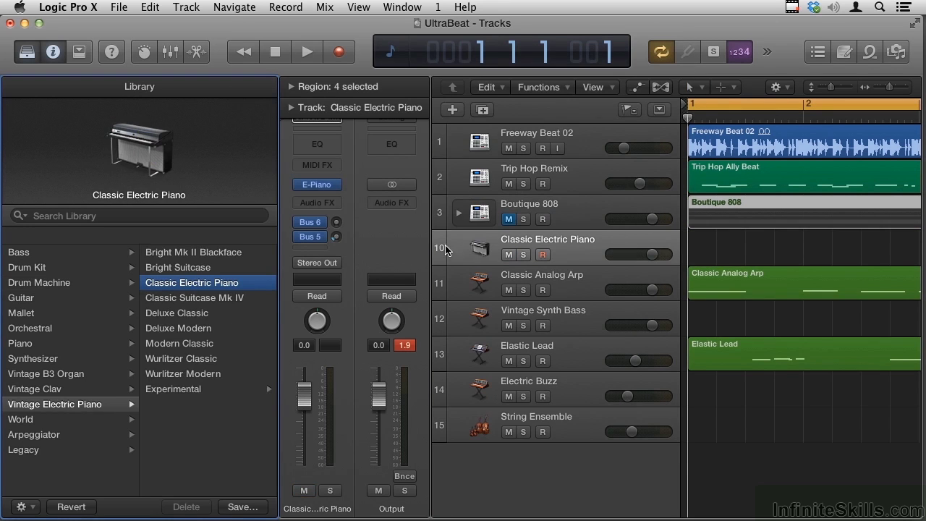
drag(437, 250, 437, 144)
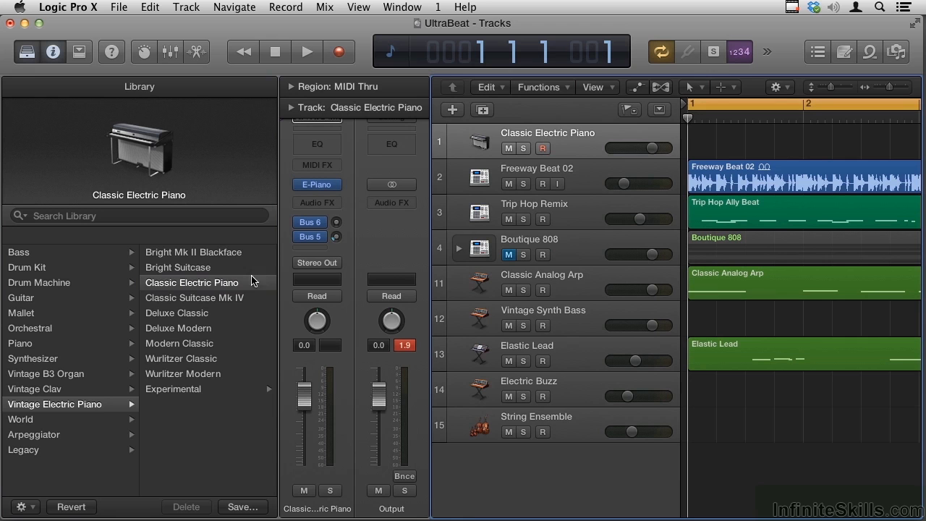
click(337, 188)
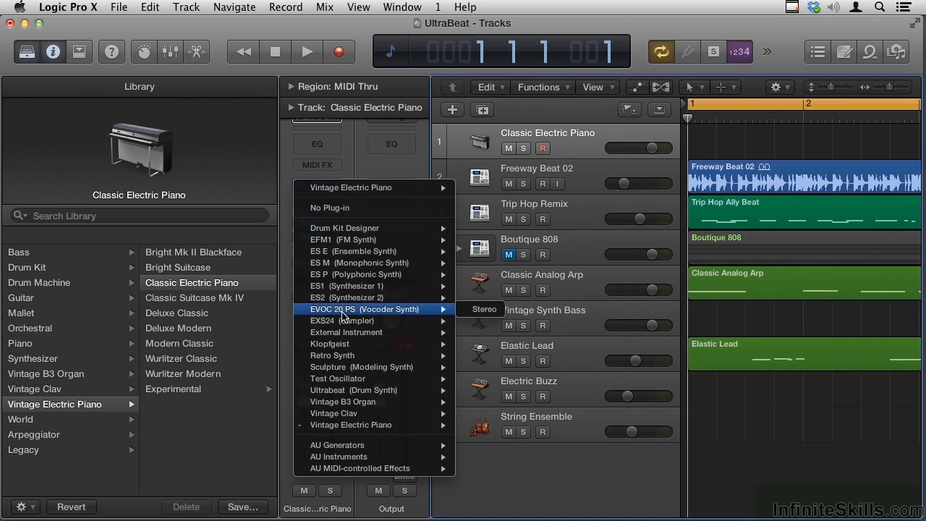
mouse_move(350, 391)
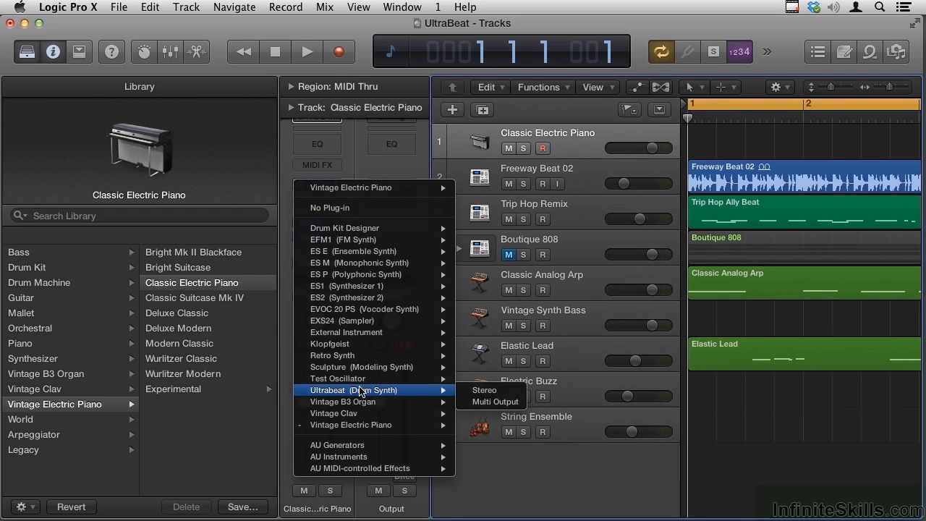
Load Ultrabeat (Drum Synth) in stereo on the new track and reposition its window
click(485, 392)
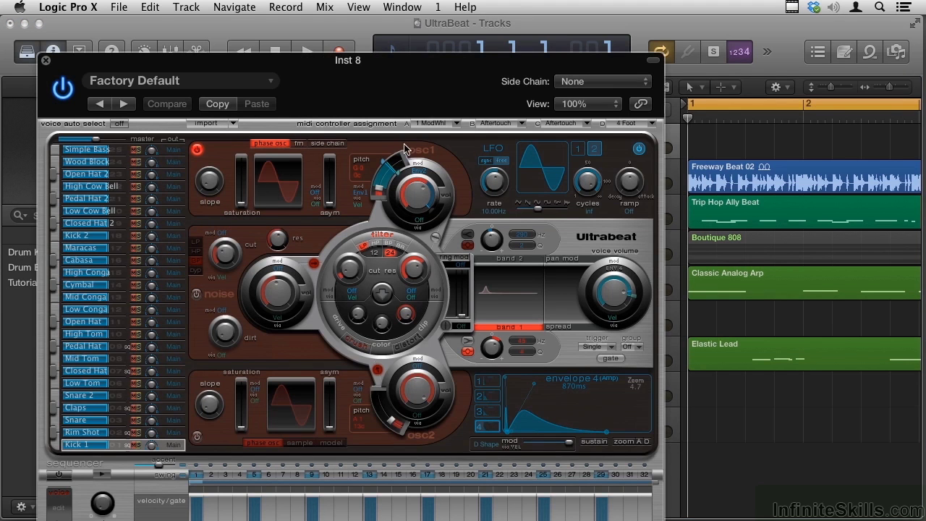
drag(364, 60, 513, 9)
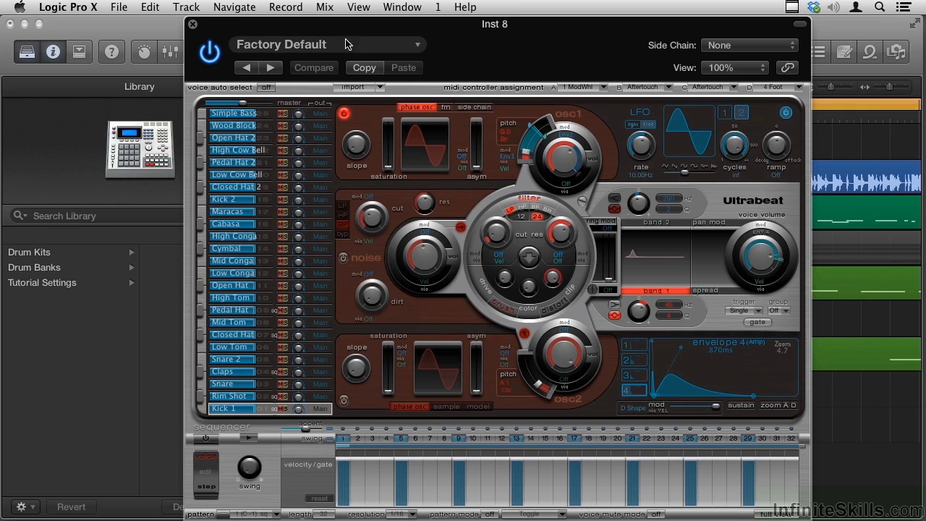
Load the Tutorial Settings > Tutorial Kit preset into Ultrabeat
click(416, 48)
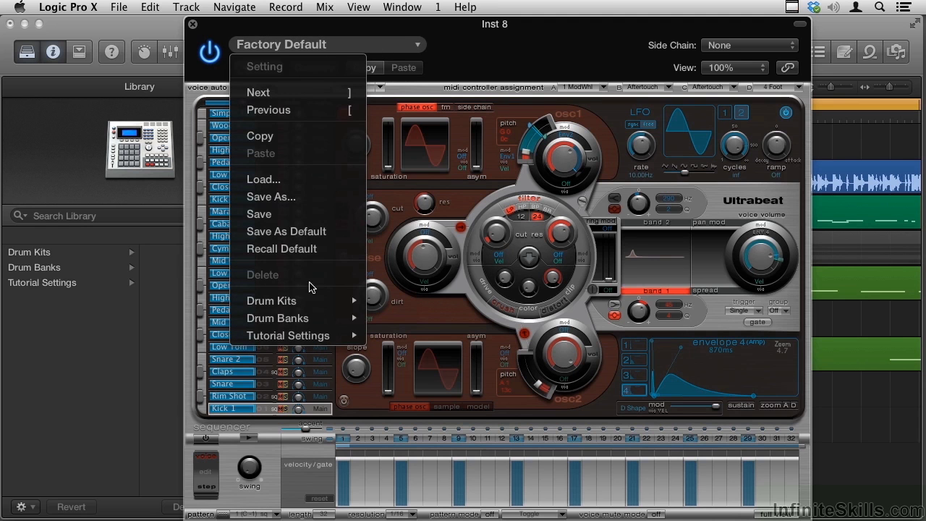
mouse_move(311, 337)
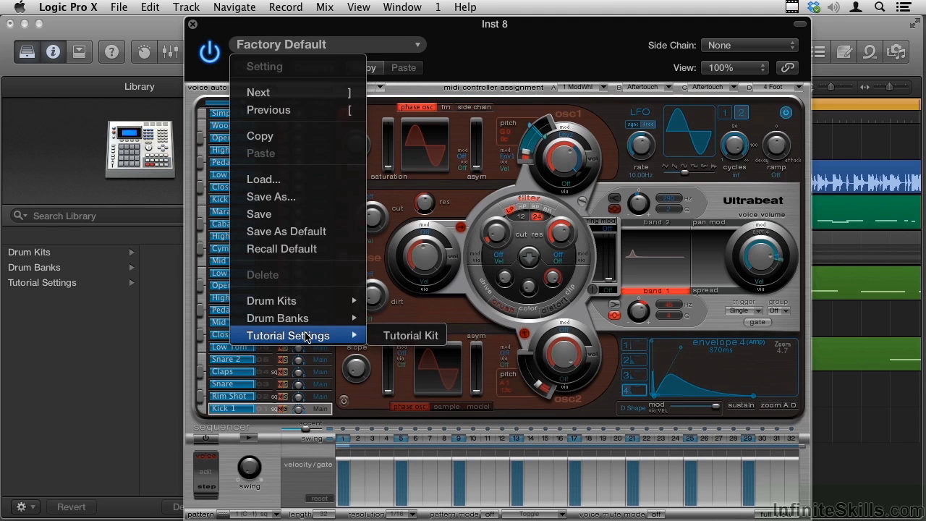
click(428, 336)
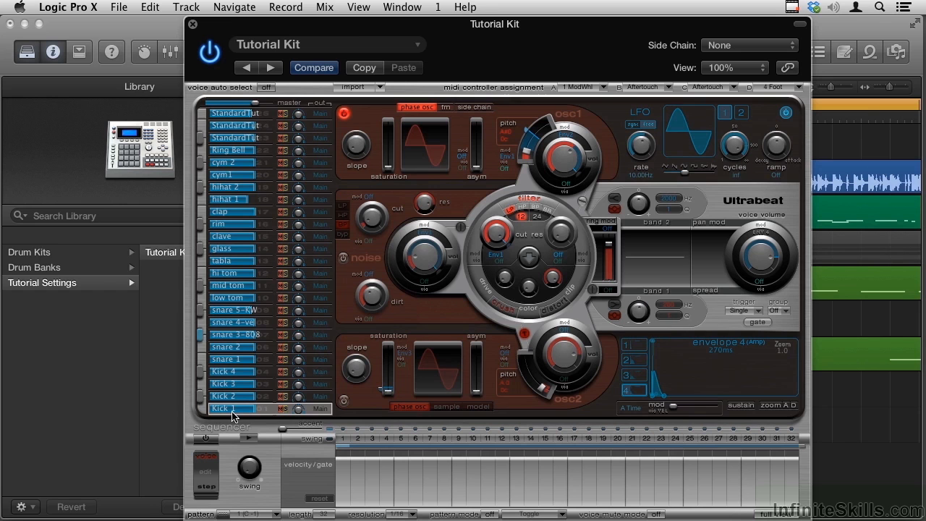
Select the snare 3-808 voice and switch off oscillators 1 and 2
click(206, 337)
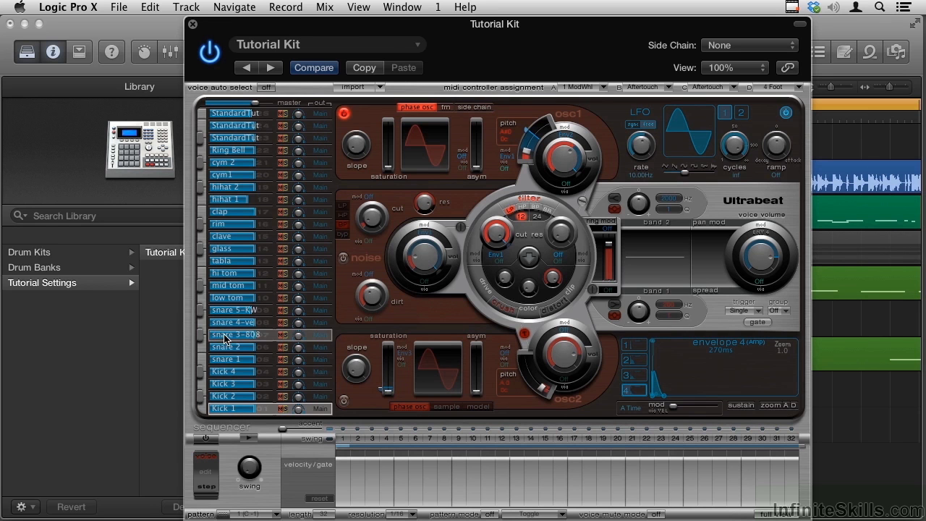
click(245, 347)
click(235, 336)
click(220, 338)
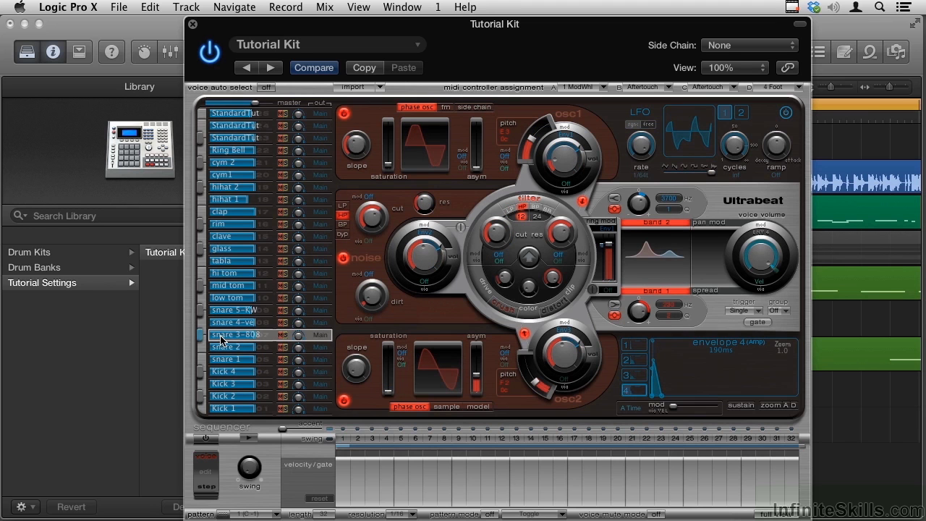
click(344, 115)
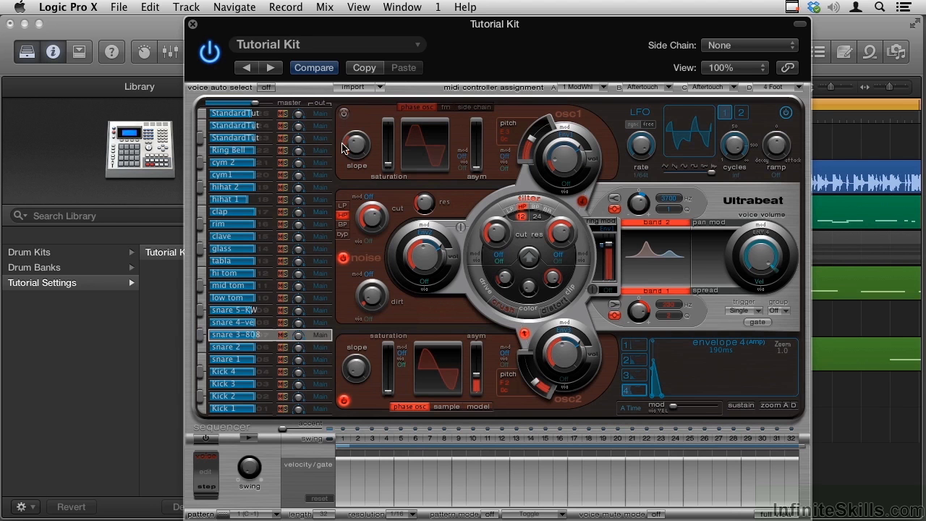
click(344, 400)
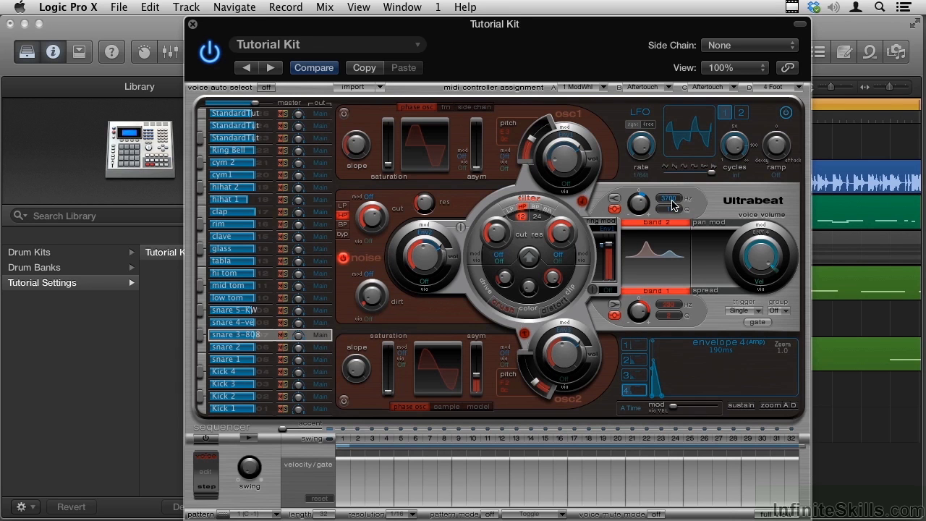
Set the snare's band 2 EQ to a bell curve at 390 Hz
drag(672, 202, 634, 324)
click(616, 199)
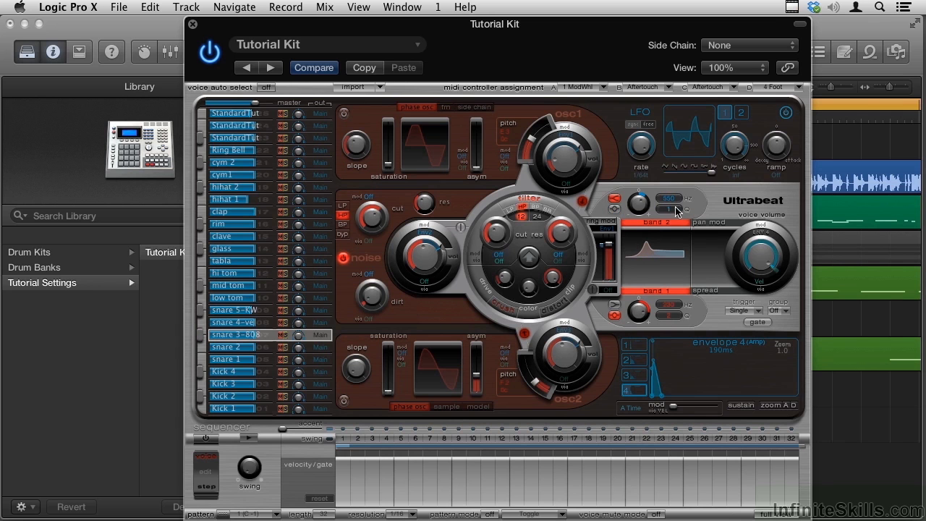
mouse_move(670, 199)
mouse_down()
mouse_move(665, 257)
mouse_move(664, 193)
mouse_up()
drag(660, 156, 630, 309)
click(614, 208)
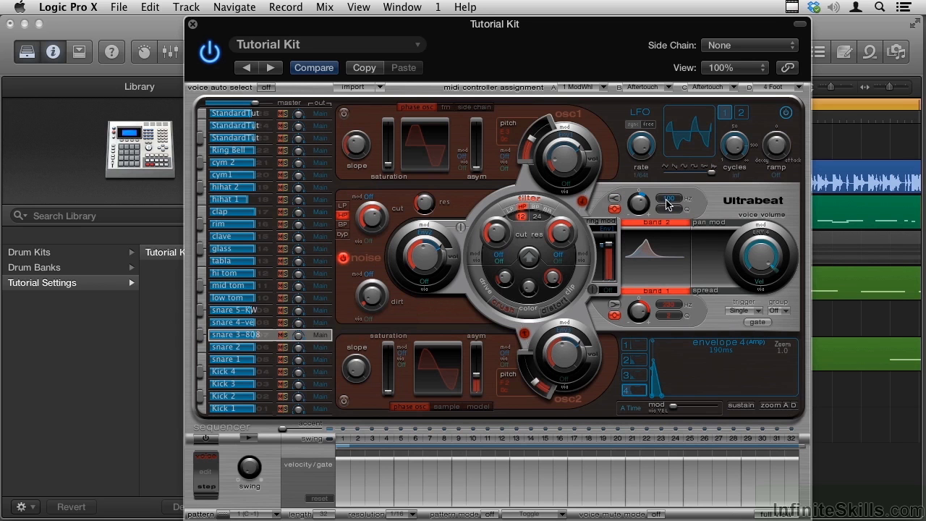
drag(667, 198, 668, 178)
Turn oscillator 1 back on, leave oscillator 2 off, and select Kick 1
click(344, 113)
click(344, 401)
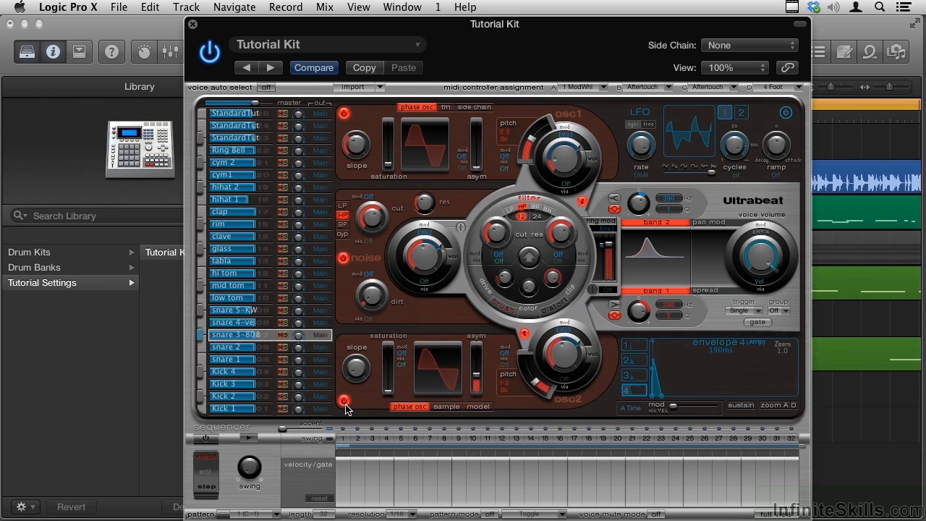
click(346, 404)
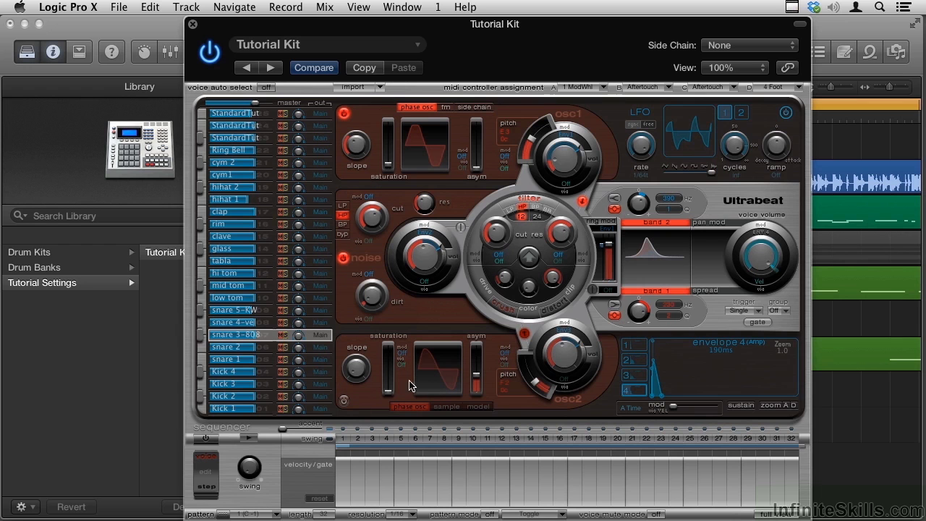
click(241, 410)
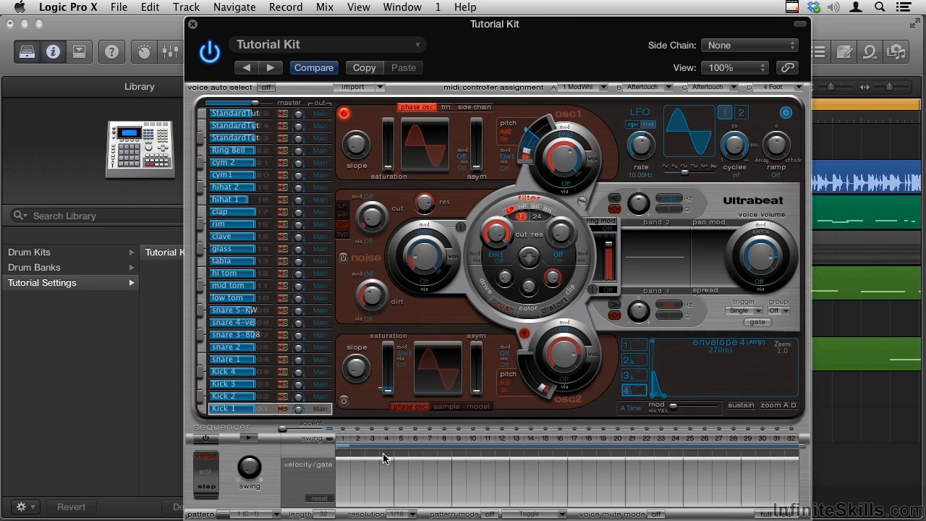
Place Kick 1 hits on steps 1, 7, 11, 14, 17, 23 and 27, then play the pattern
click(346, 442)
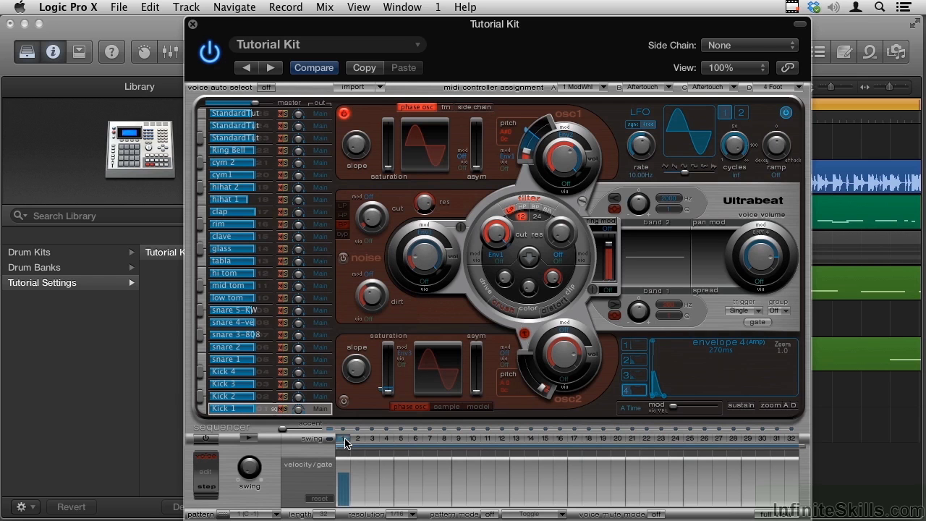
click(431, 440)
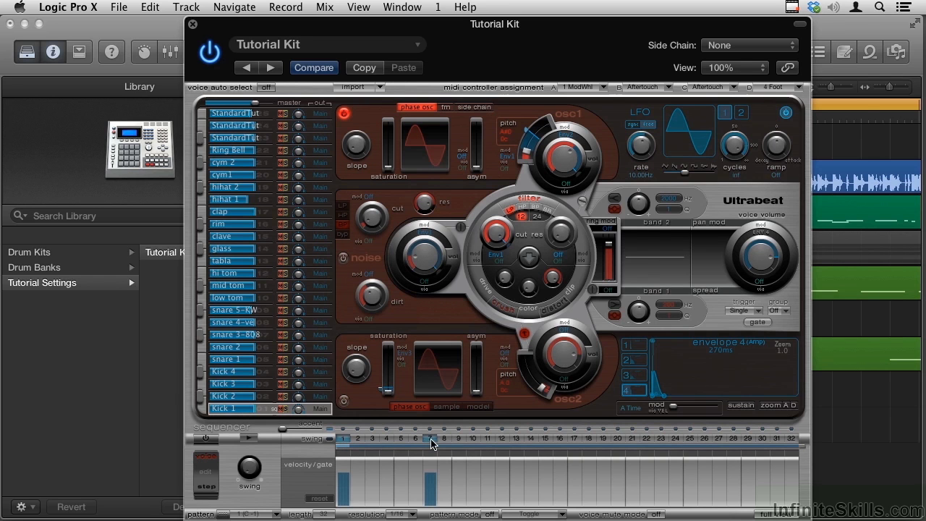
click(487, 439)
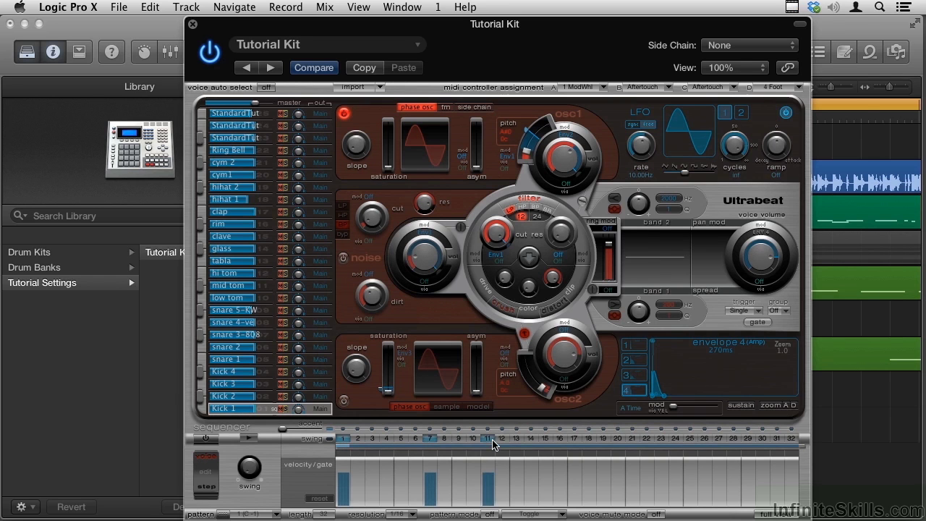
click(529, 442)
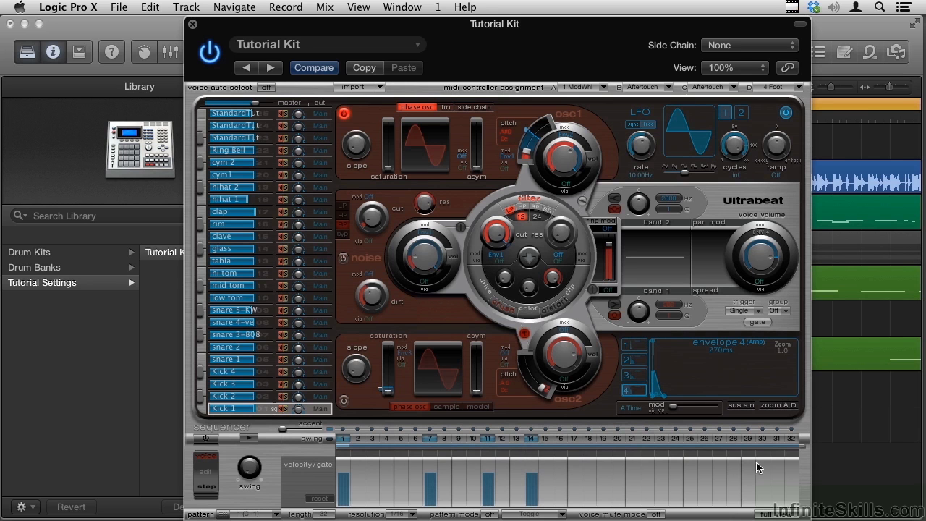
click(575, 439)
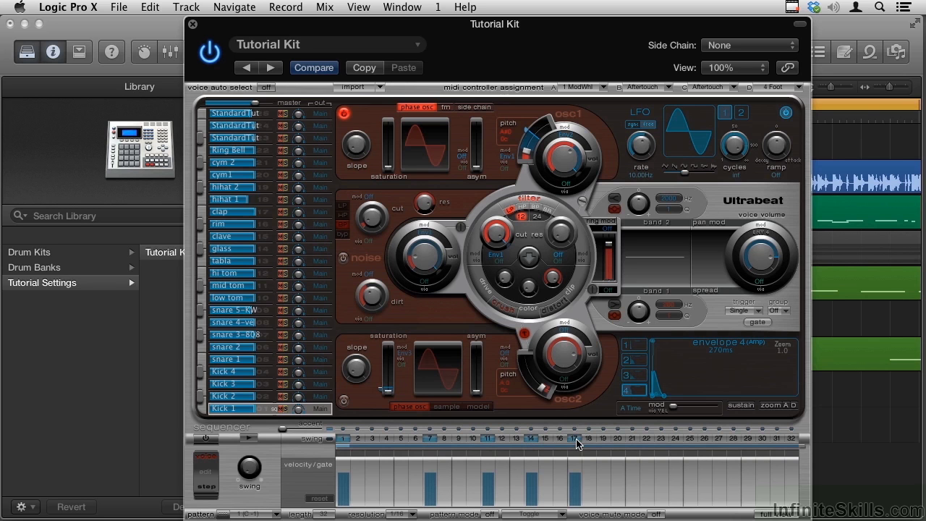
click(661, 439)
click(718, 440)
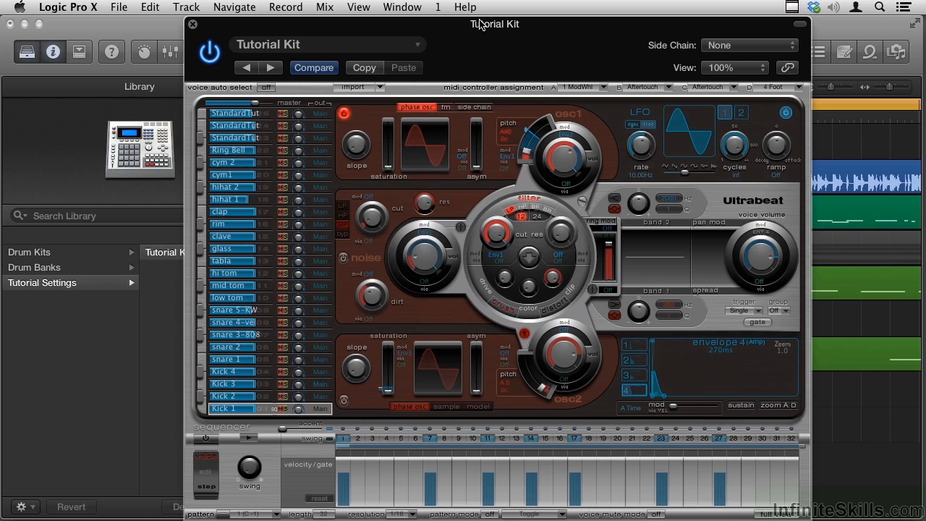
click(247, 439)
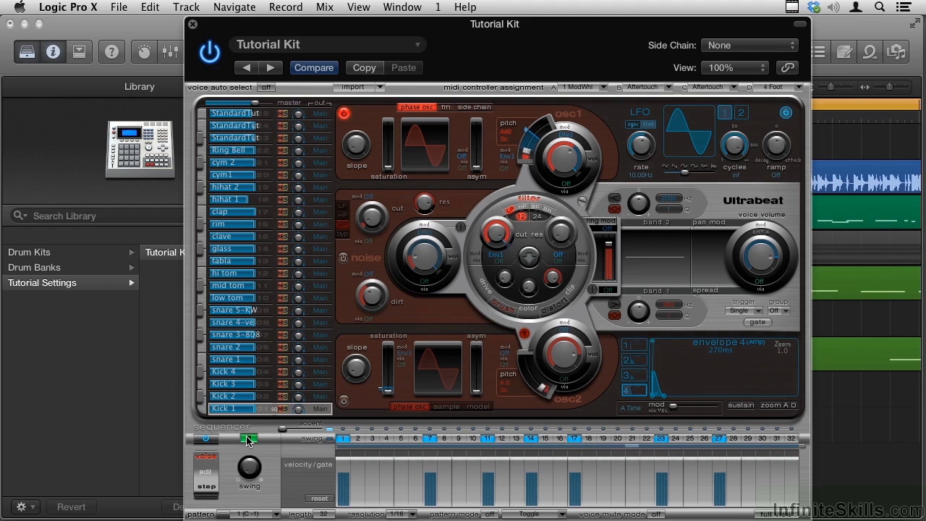
click(248, 438)
Select snare 3-808 and add hits on steps 5, 9, 13, 17, 21, 25 and 29
click(234, 341)
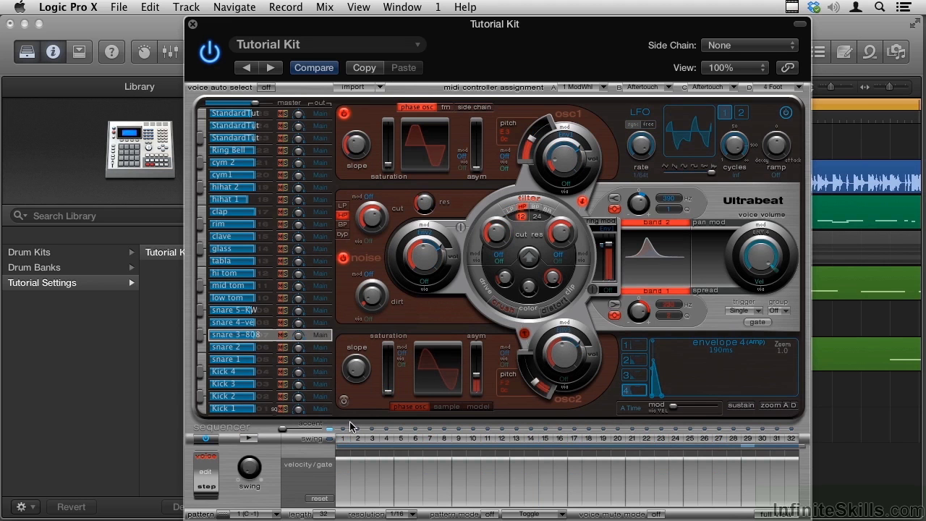
click(400, 439)
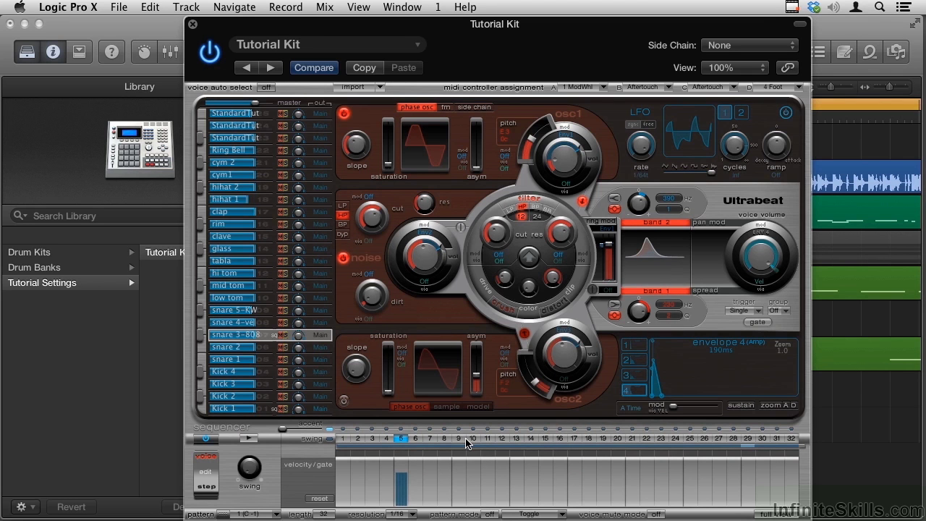
click(460, 439)
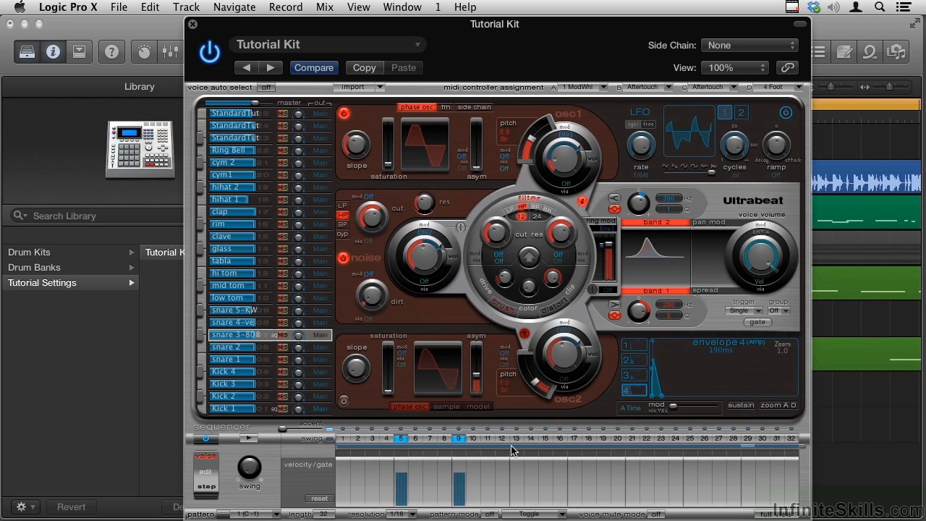
click(516, 438)
click(575, 439)
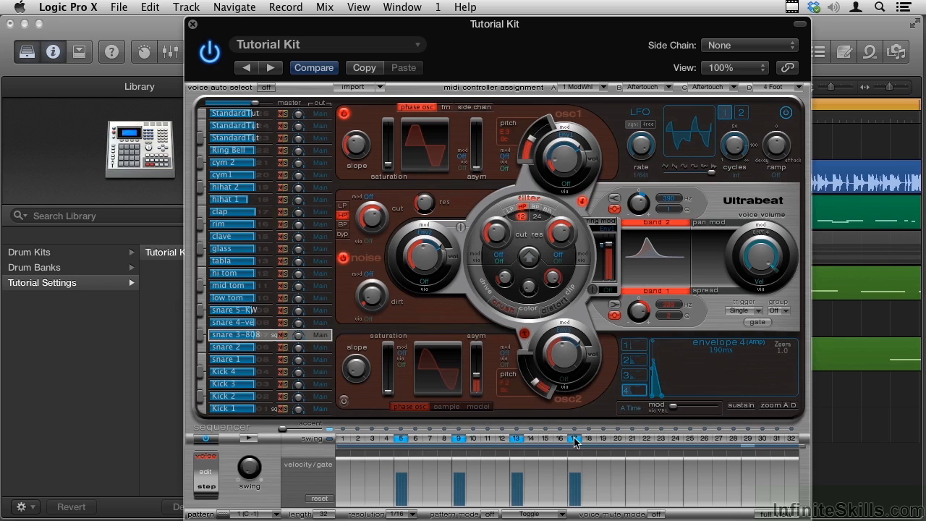
click(634, 440)
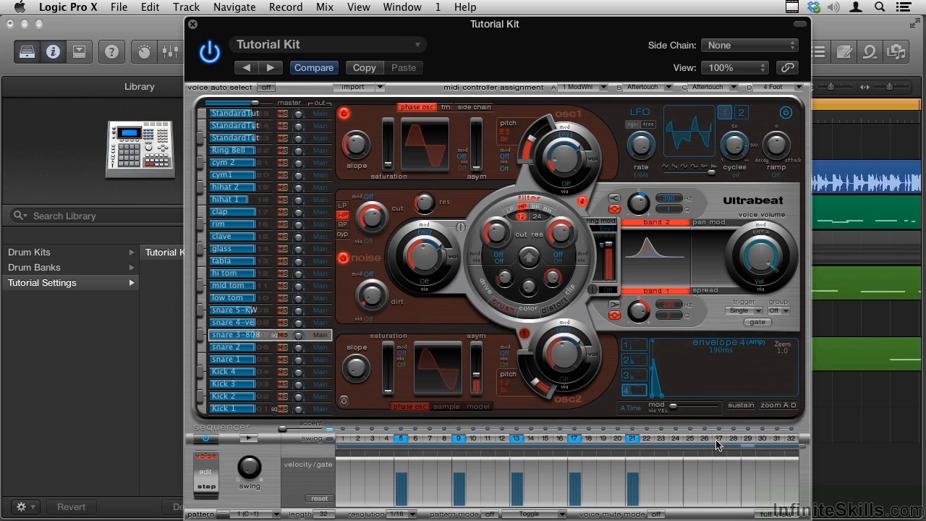
click(690, 439)
click(748, 439)
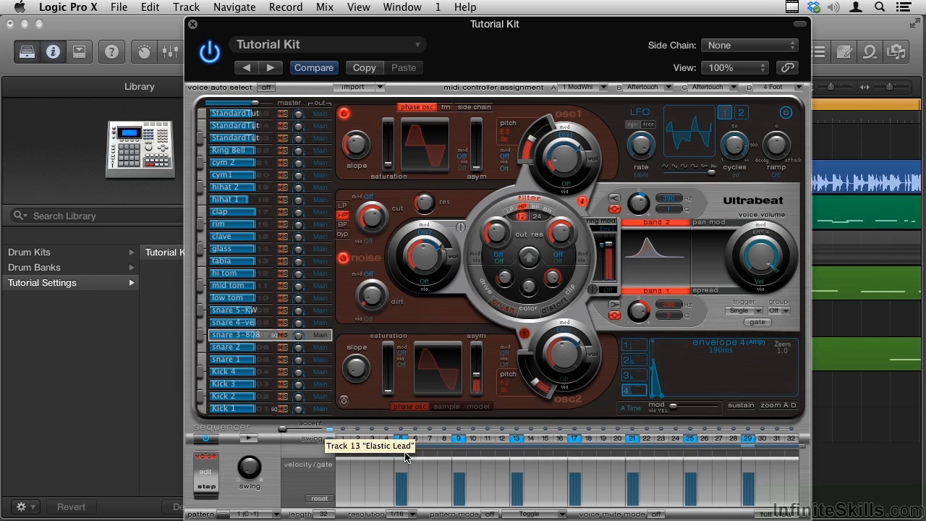
Remove the snare hits on steps 9, 17 and 25, then play the pattern
click(458, 439)
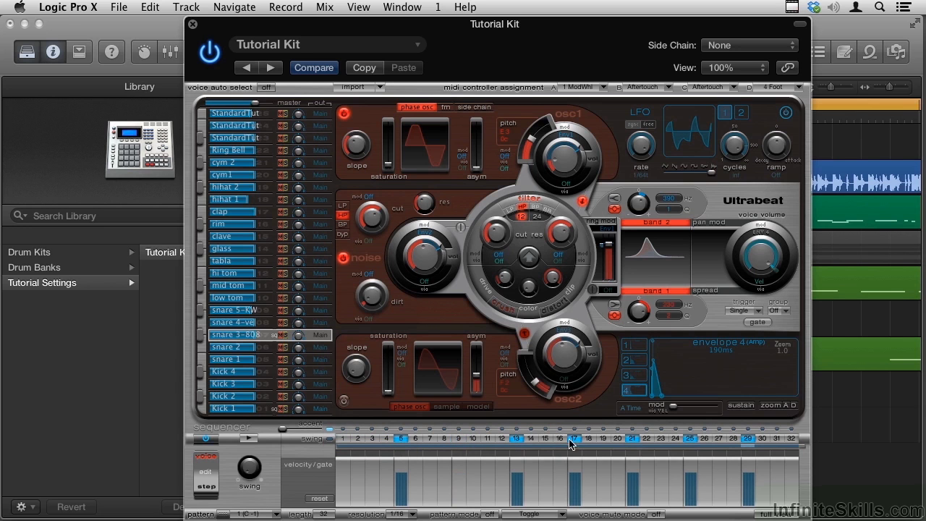
click(574, 439)
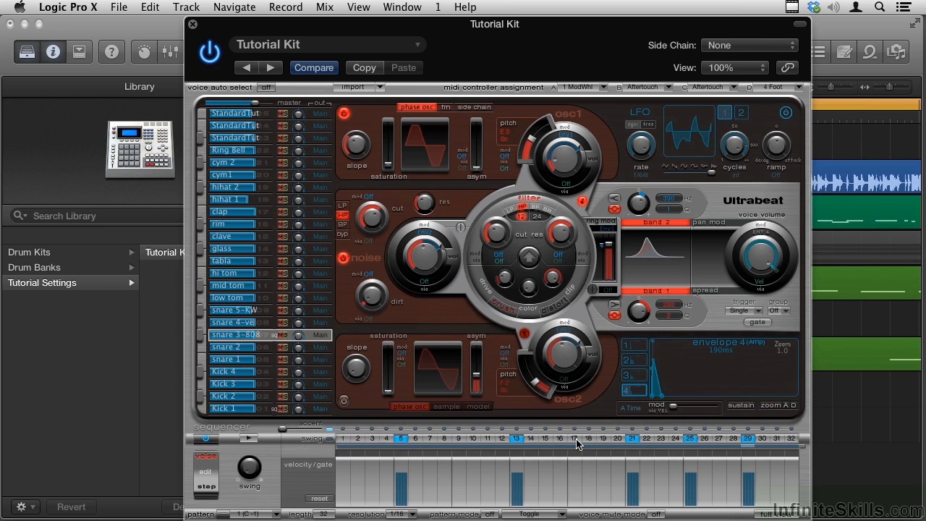
click(691, 439)
click(246, 439)
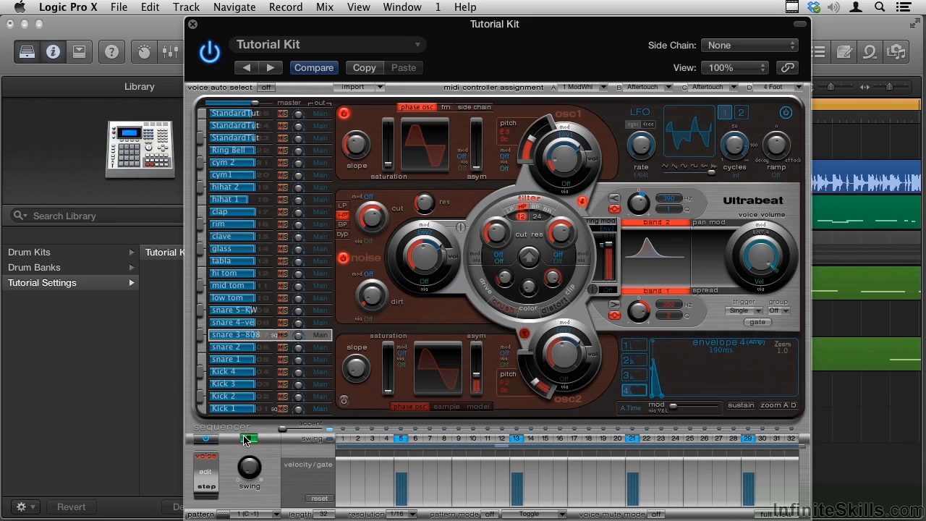
click(247, 439)
Load the Drum Kits > Hit Machine kit and stop the sequencer
click(420, 45)
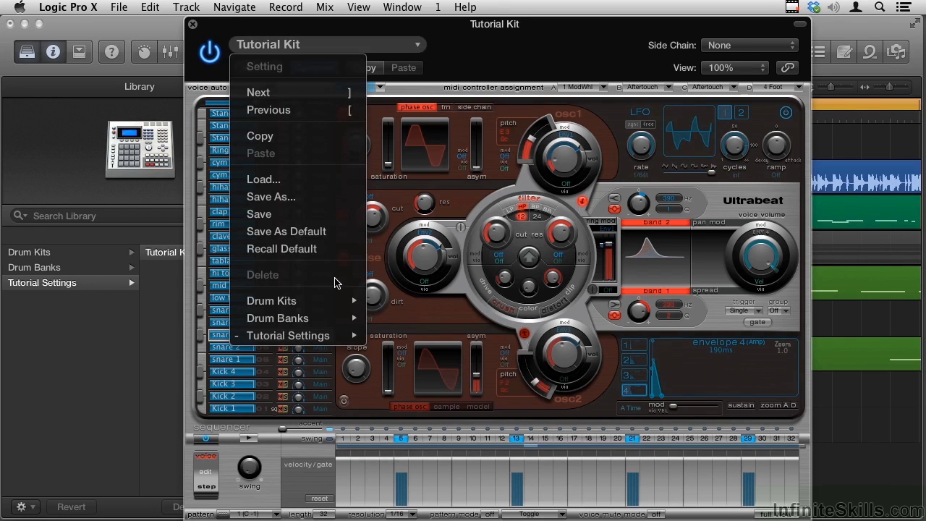
mouse_move(353, 298)
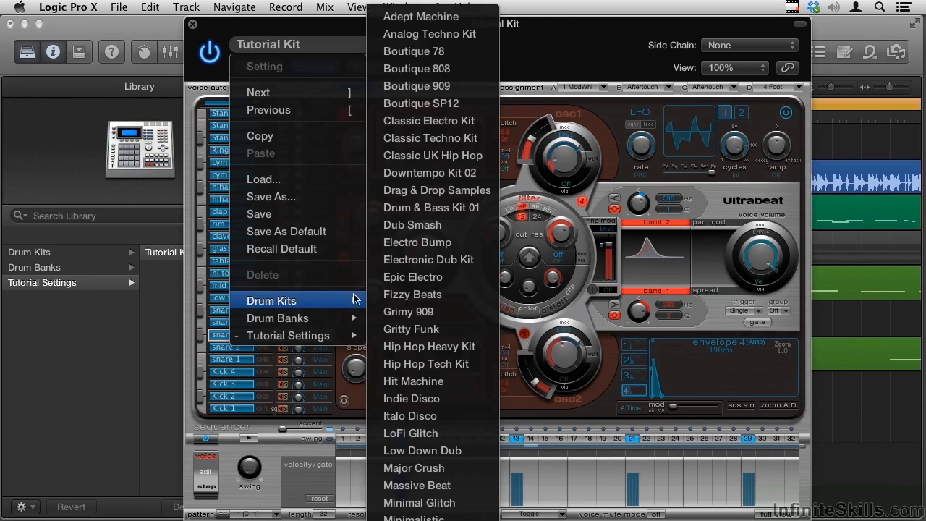
click(414, 380)
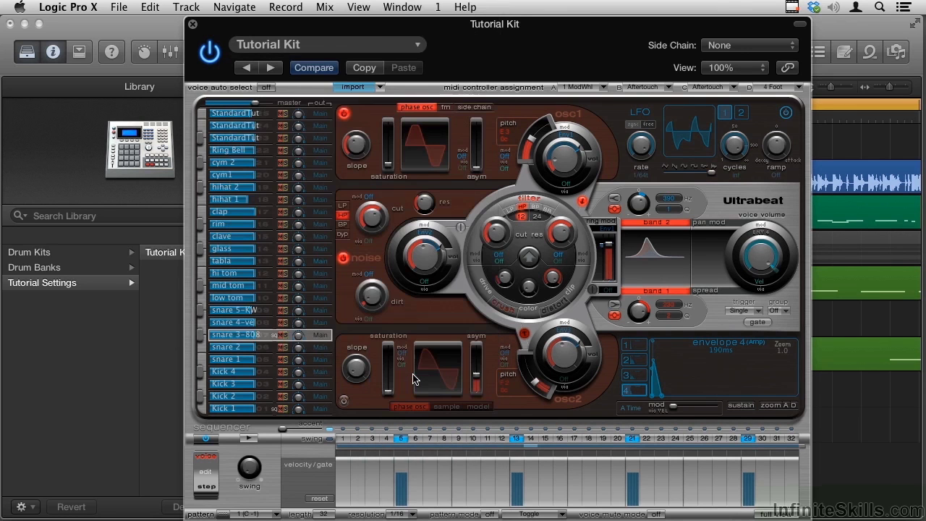
click(250, 438)
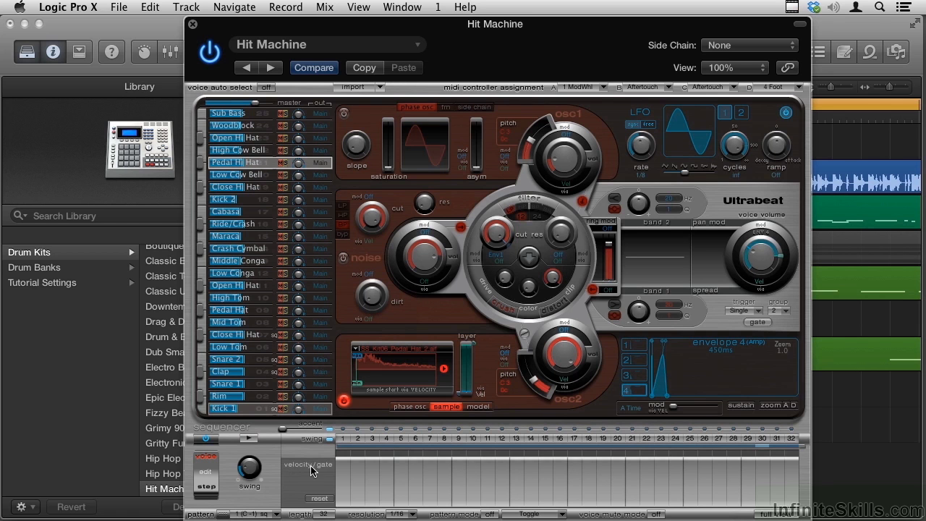
Reselect Hit Machine from the settings menu to keep it loaded
click(417, 45)
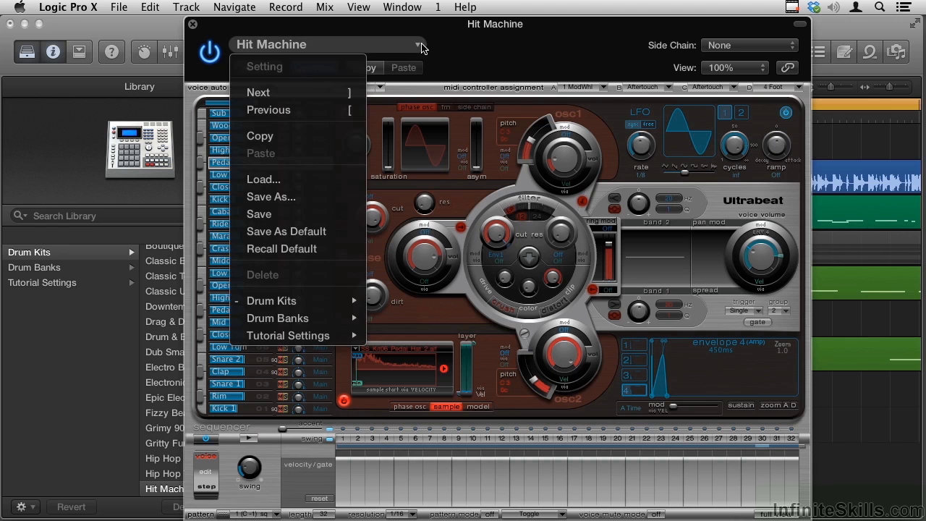
mouse_move(356, 309)
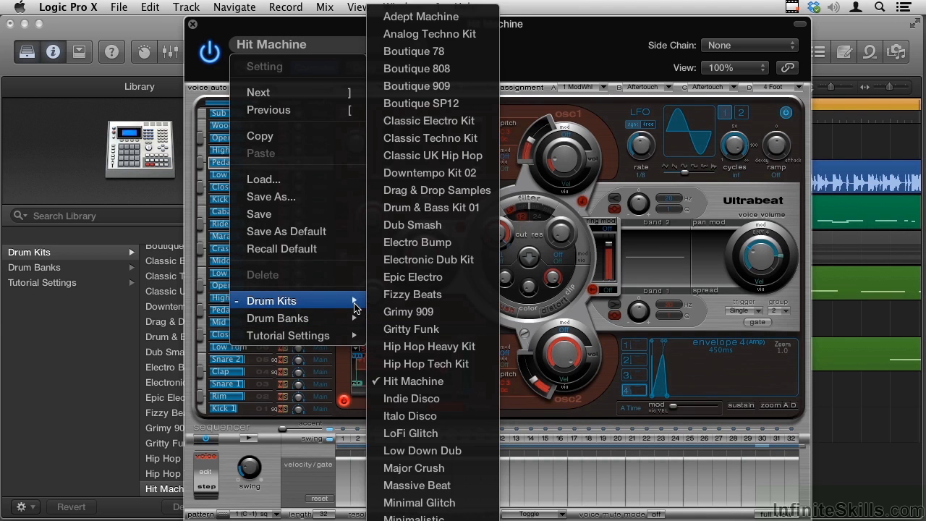
mouse_move(326, 319)
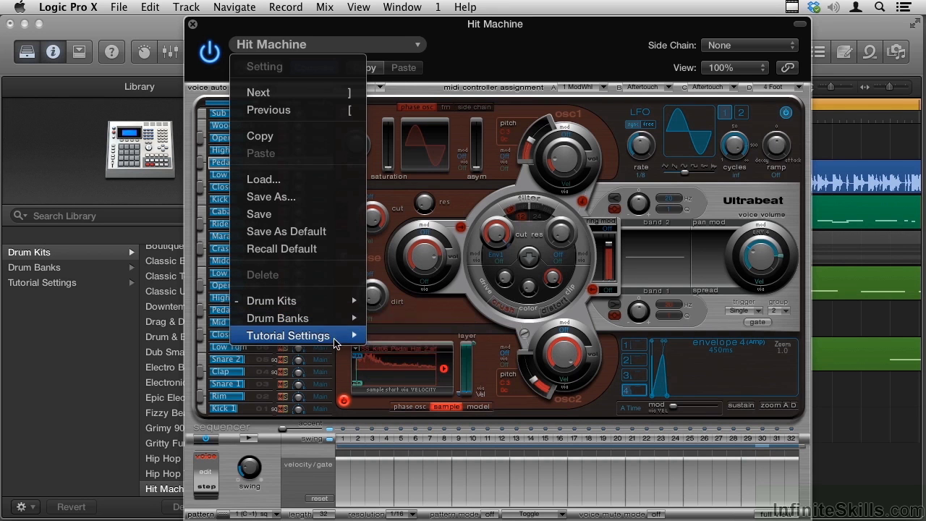
mouse_move(323, 336)
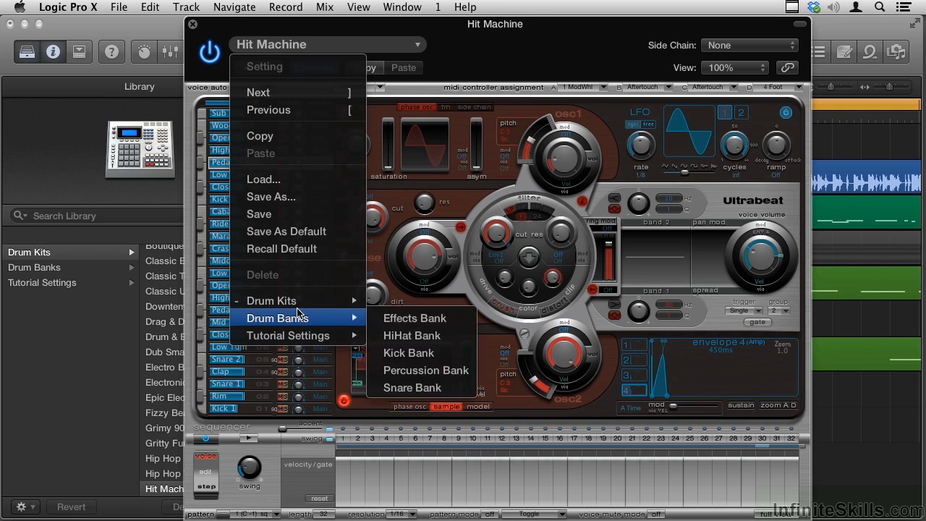
mouse_move(301, 307)
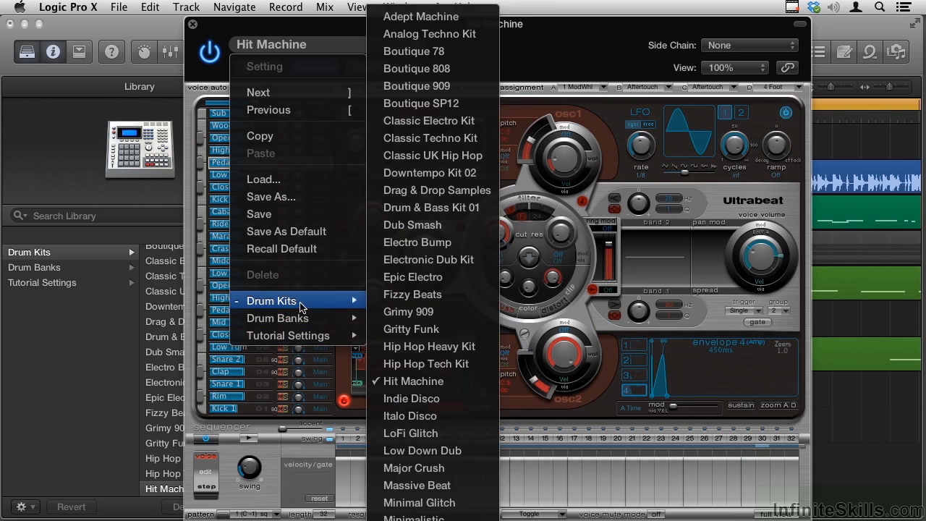
click(416, 381)
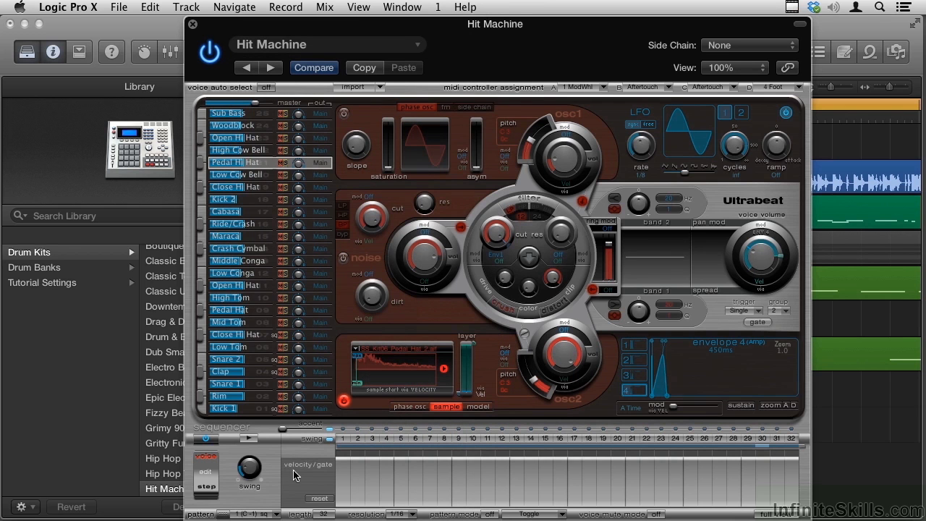
Switch to pattern 9 (G#-1) and play it back once
click(272, 516)
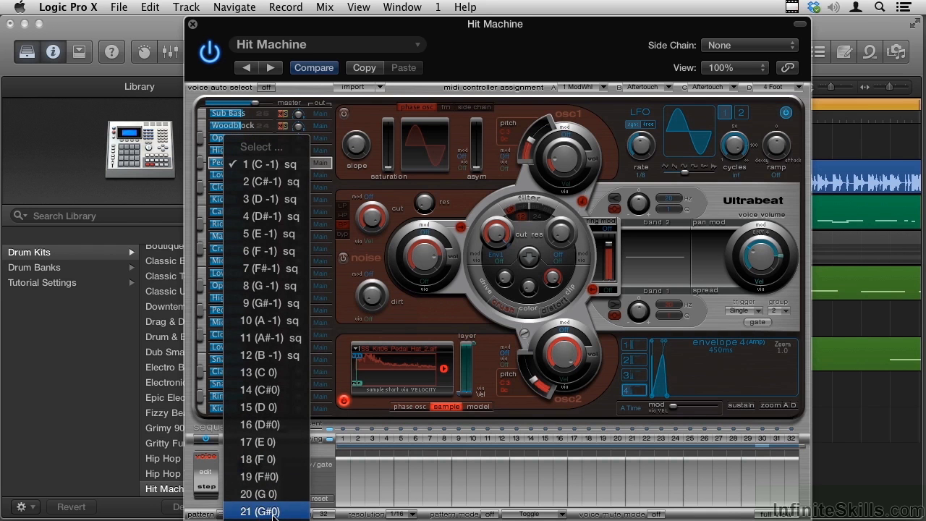
click(269, 303)
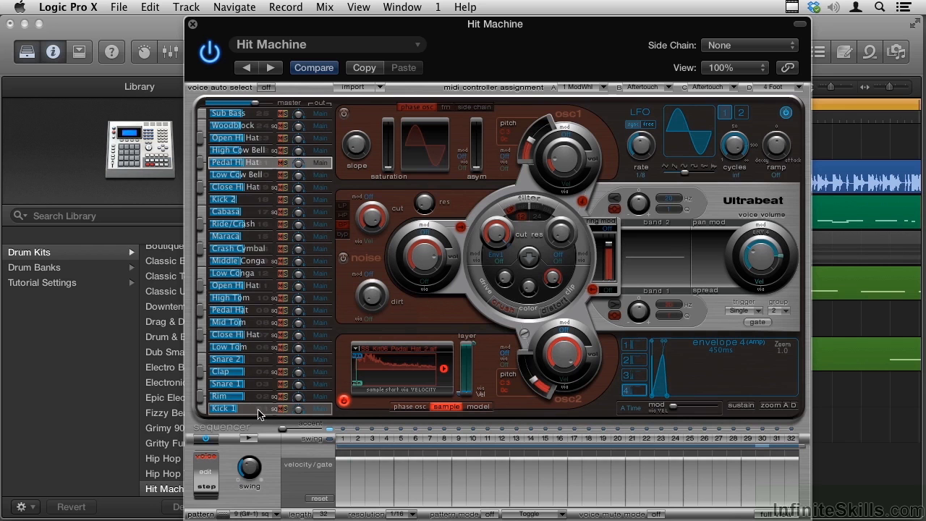
click(249, 438)
click(248, 440)
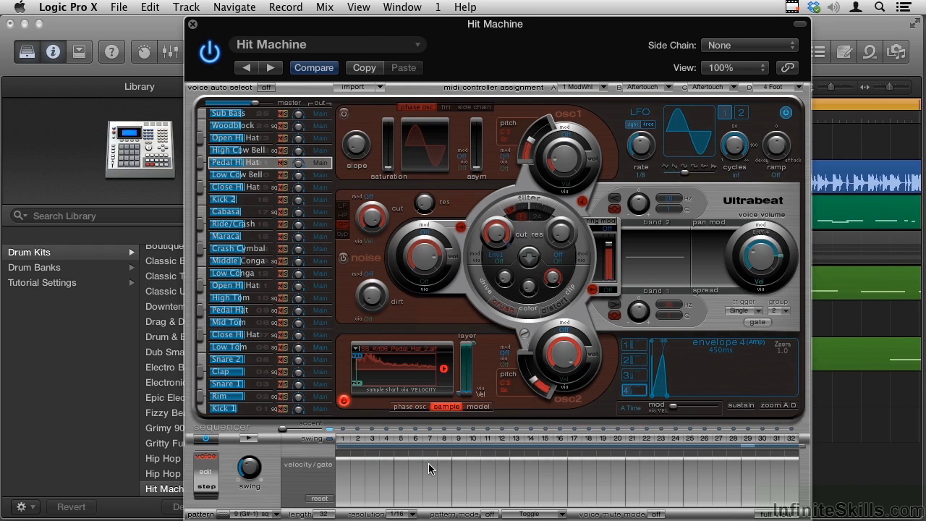
Drag the Ultrabeat pattern into a region above Freeway Beat 02 and close the Ultrabeat window
drag(362, 31, 187, 8)
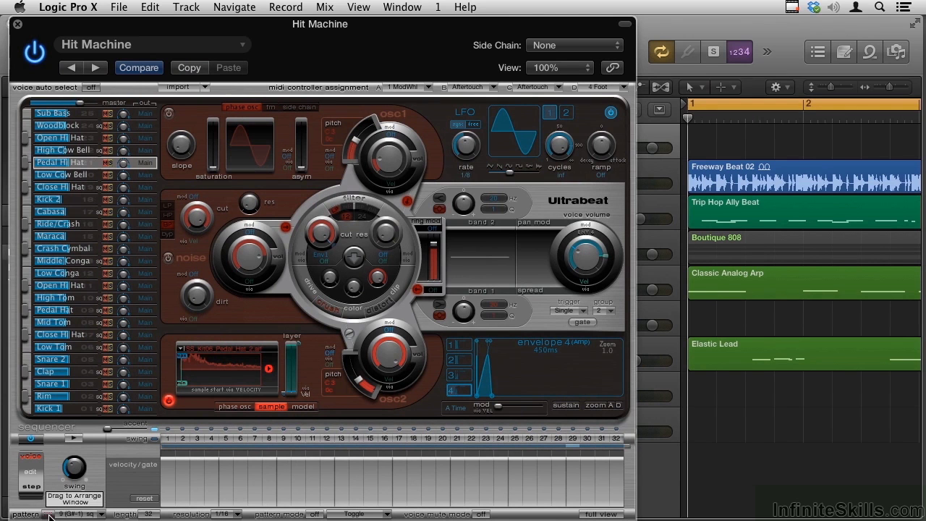
drag(48, 515, 720, 141)
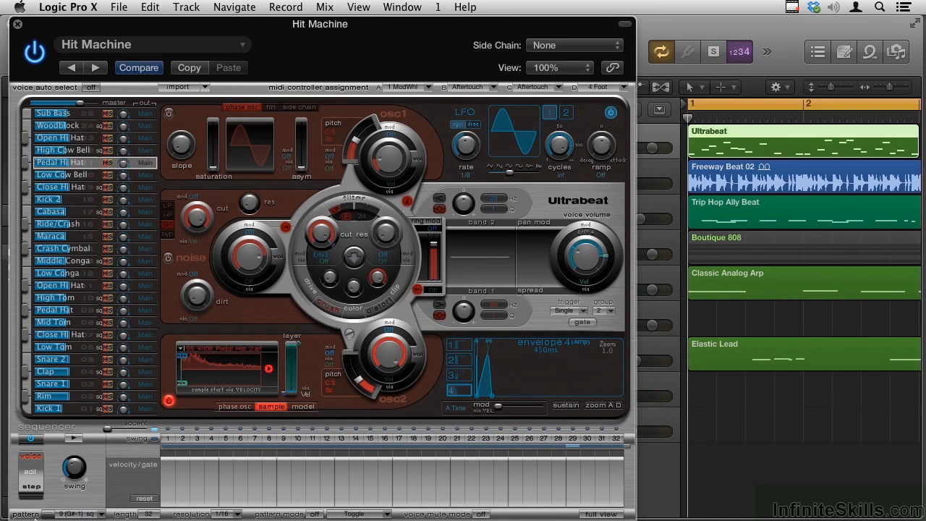
click(400, 7)
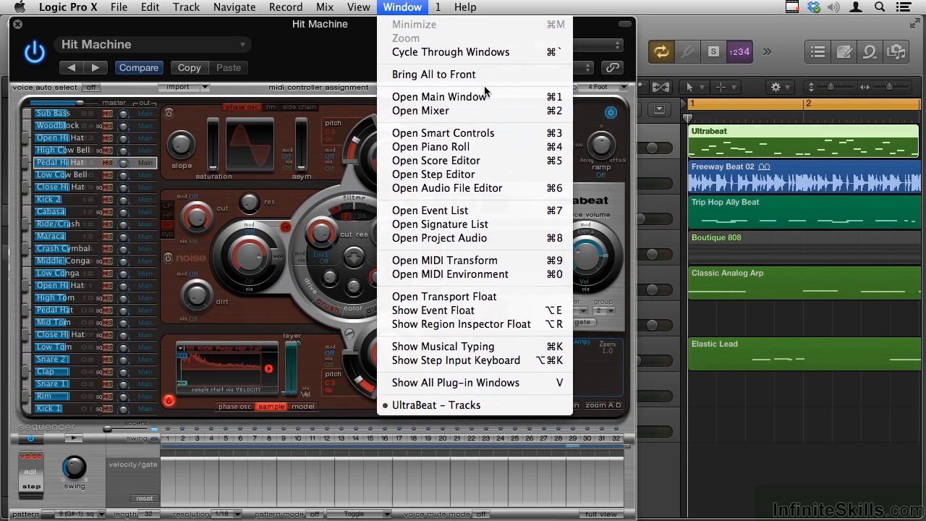
click(420, 7)
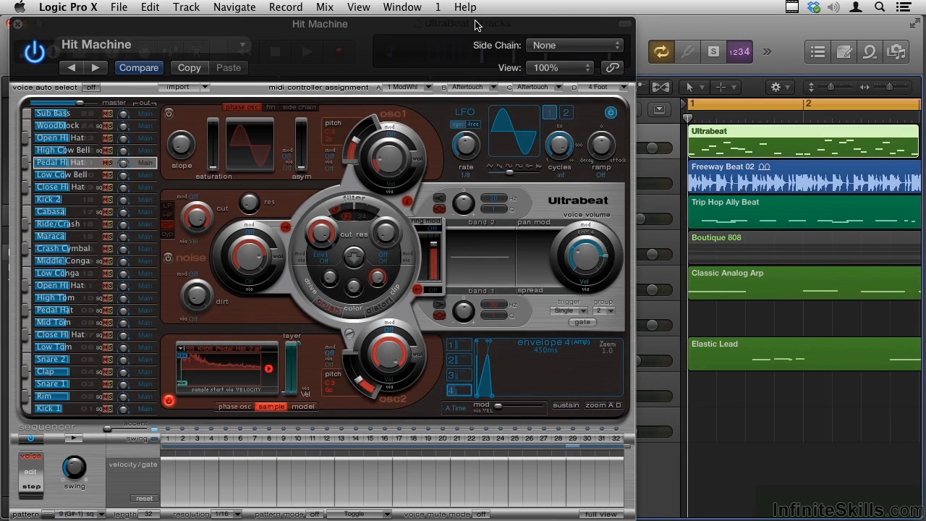
click(18, 24)
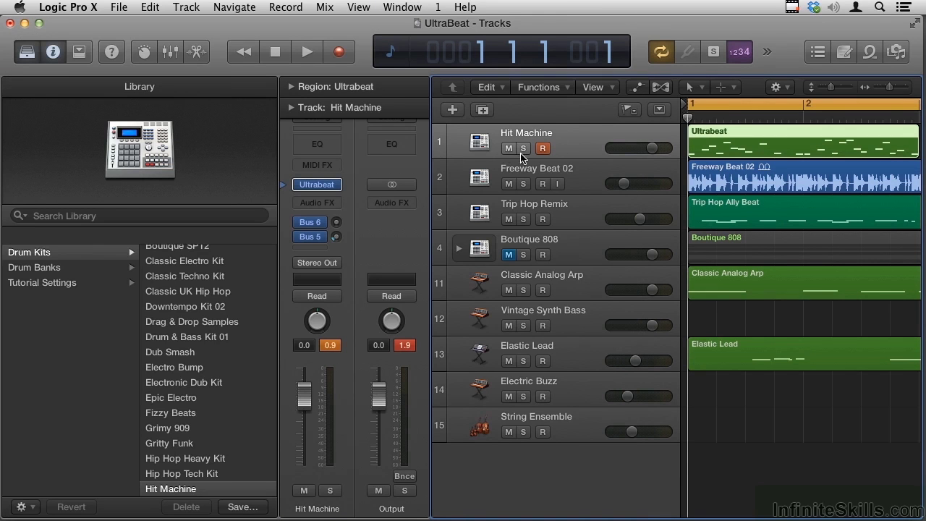
Mute Freeway Beat 02 and Trip Hop Remix, set Hit Machine to -5.4 dB, and play back
click(509, 184)
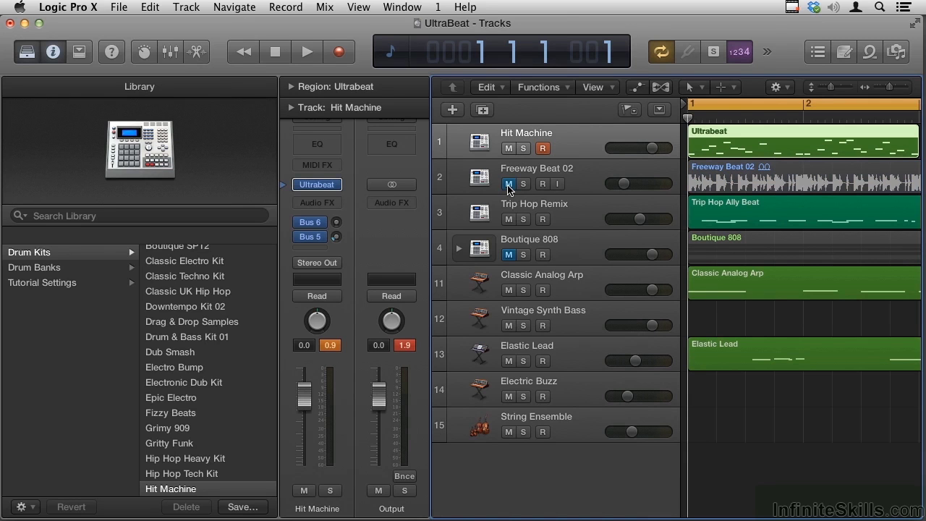
click(509, 219)
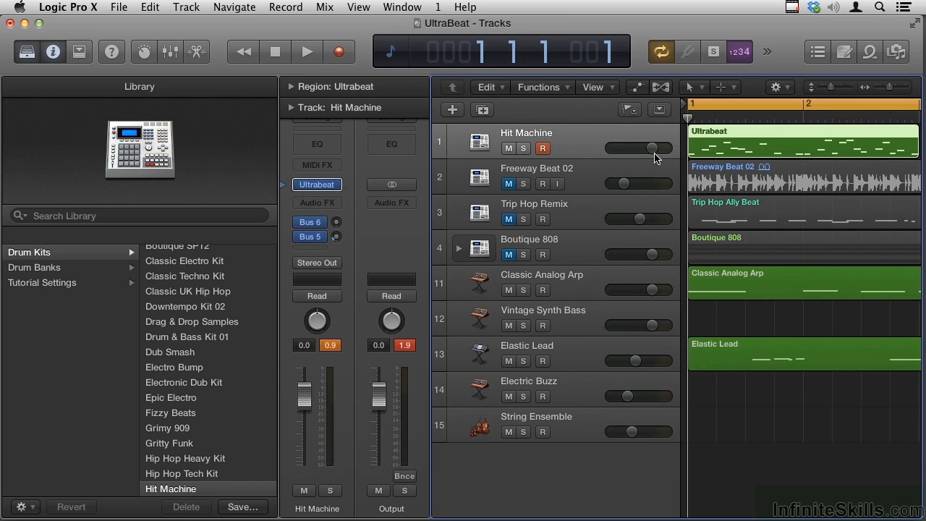
drag(652, 147, 616, 157)
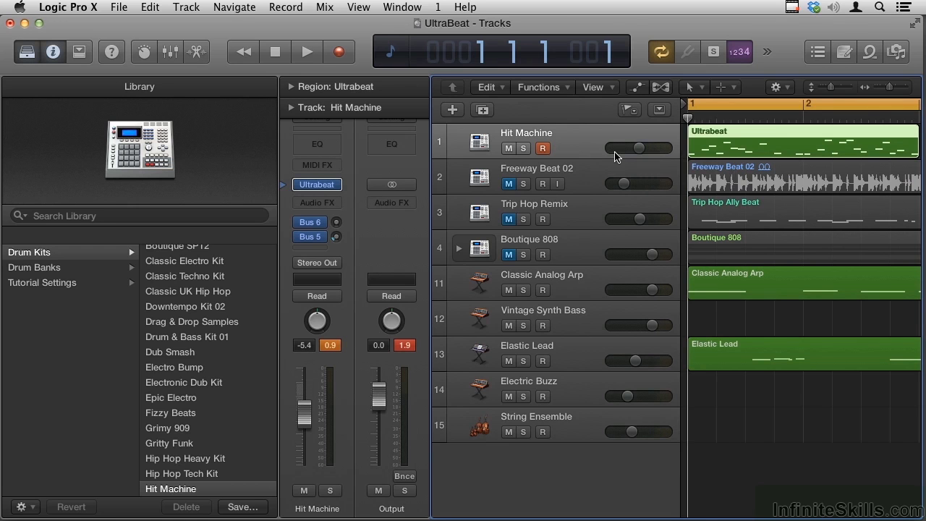
key(space)
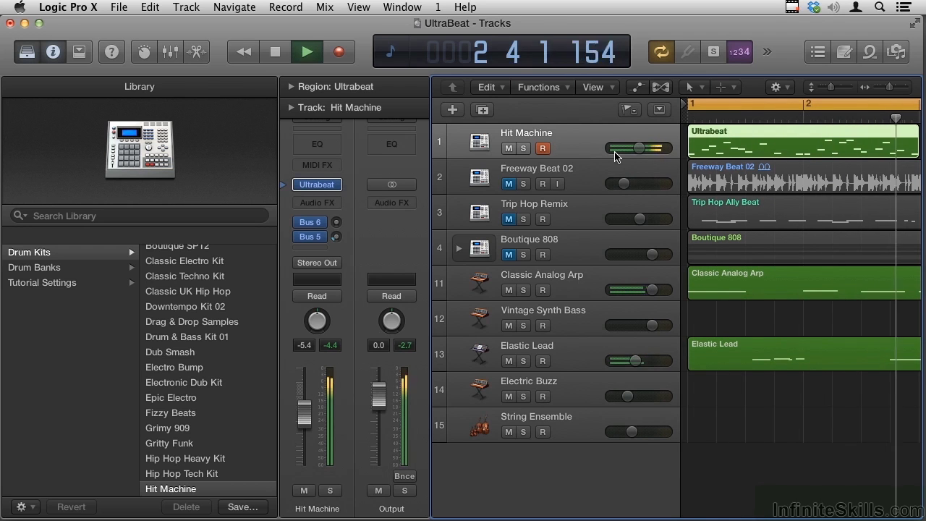
key(space)
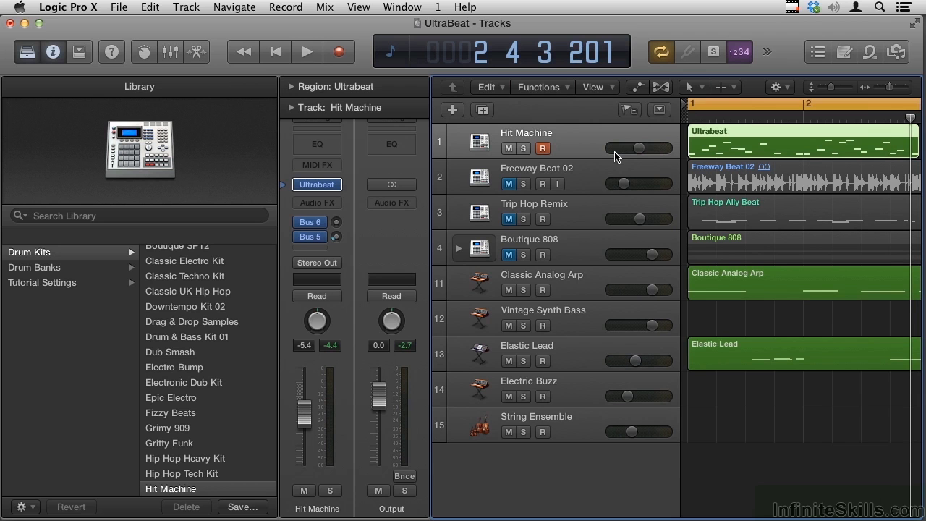
mouse_move(319, 188)
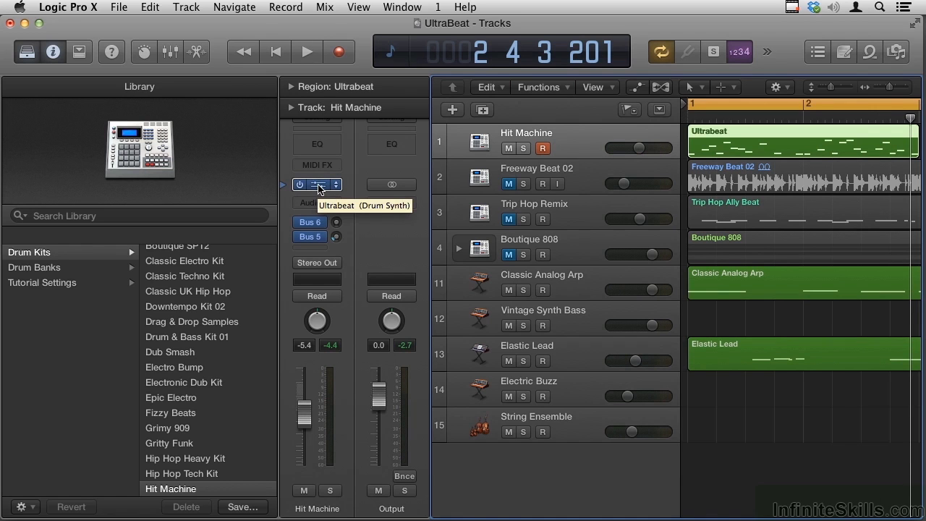
Reopen Ultrabeat from the Hit Machine channel strip and set its display size to 75%
click(320, 185)
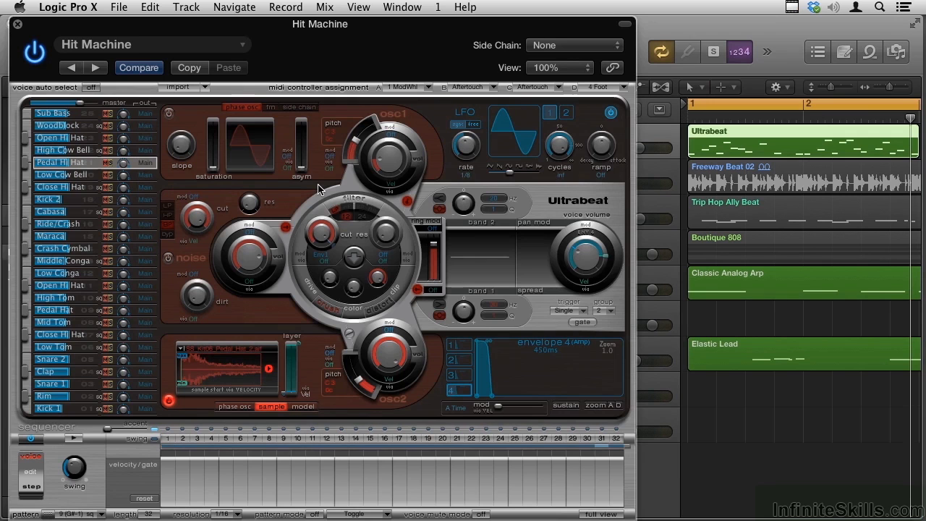
click(539, 68)
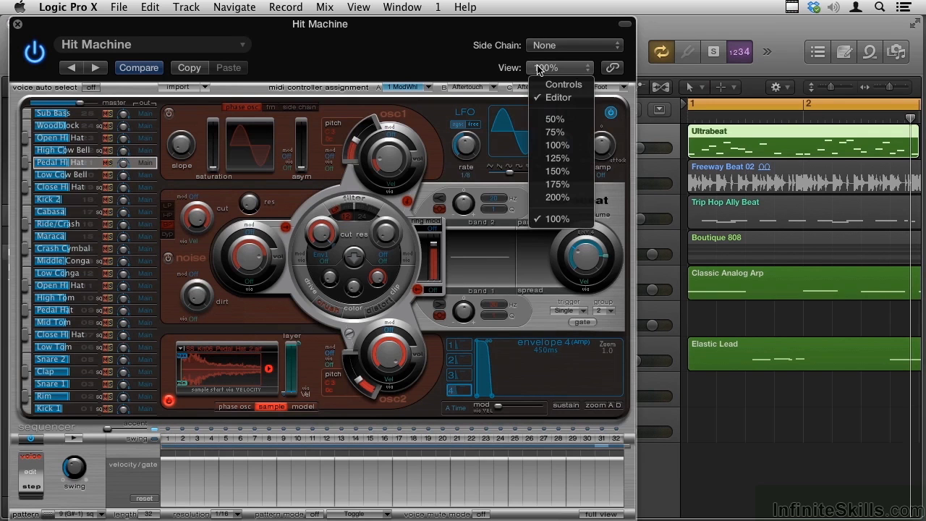
click(554, 133)
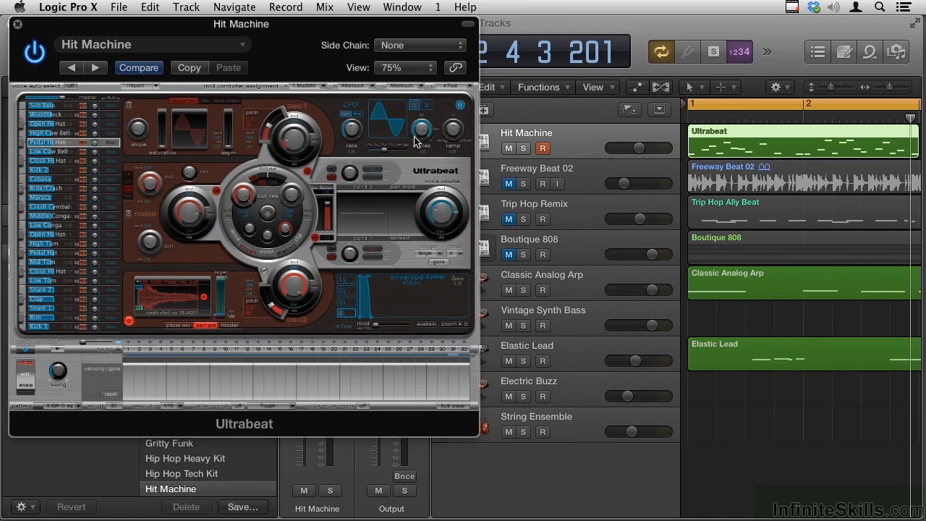
Close the Ultrabeat window and hide the Library and Inspector panels
click(439, 8)
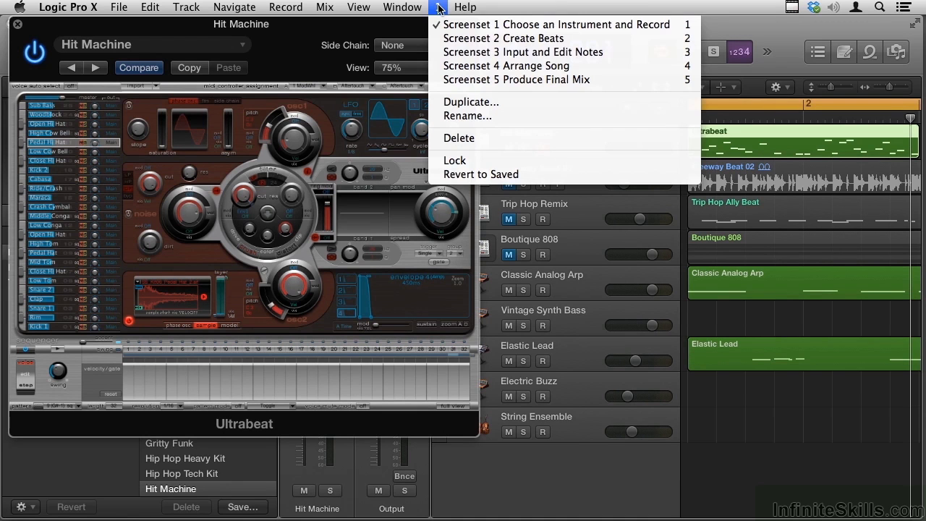
click(439, 8)
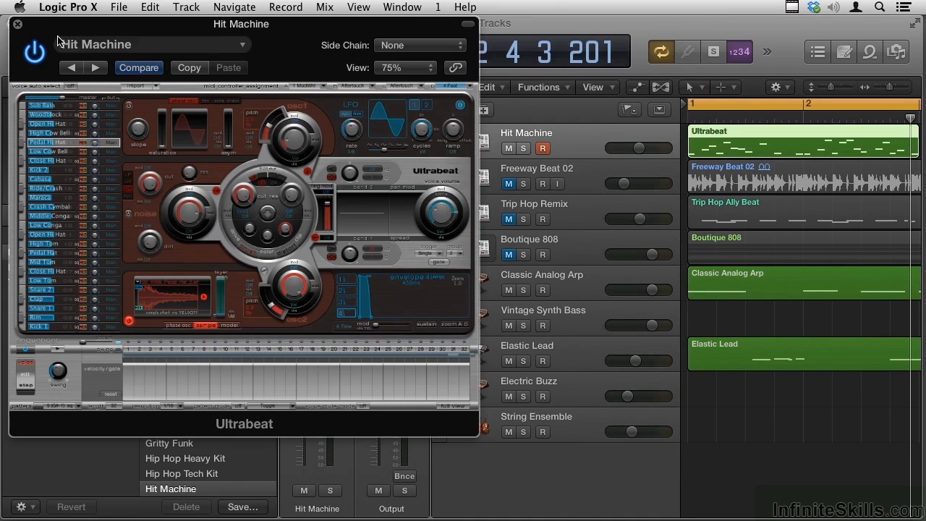
click(18, 23)
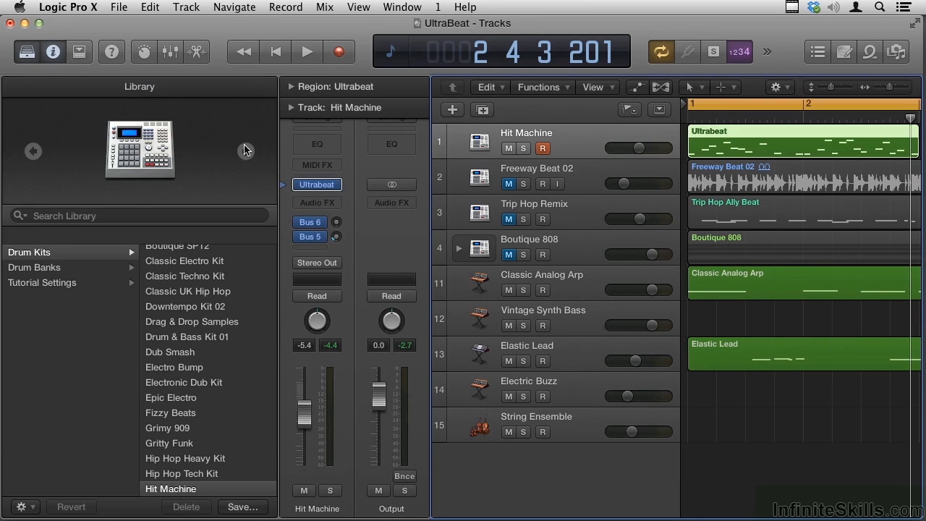
click(27, 54)
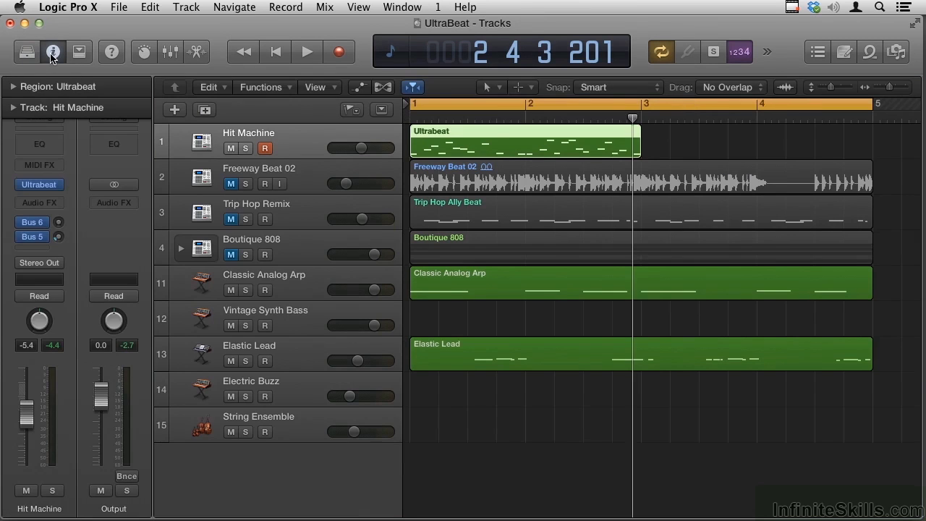
click(52, 54)
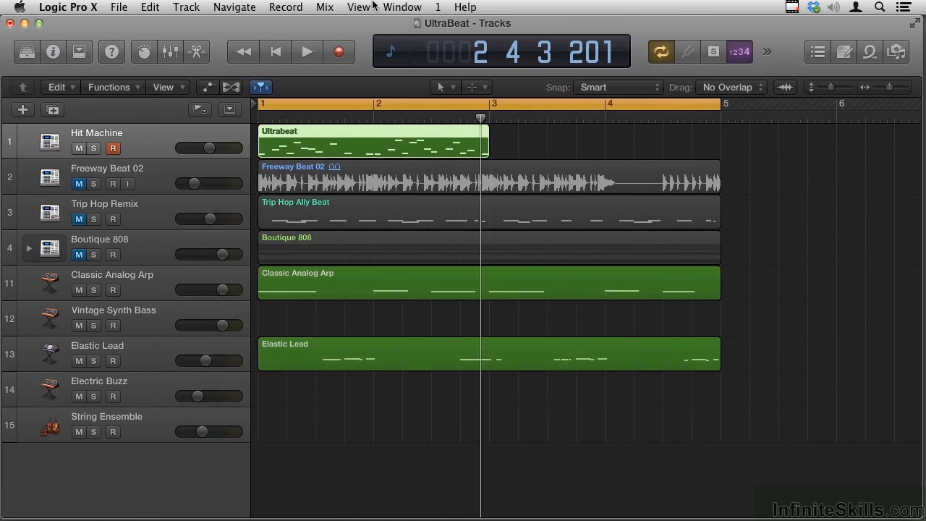
Duplicate the current screenset as a new screenset named 'ultra'
click(442, 7)
click(456, 102)
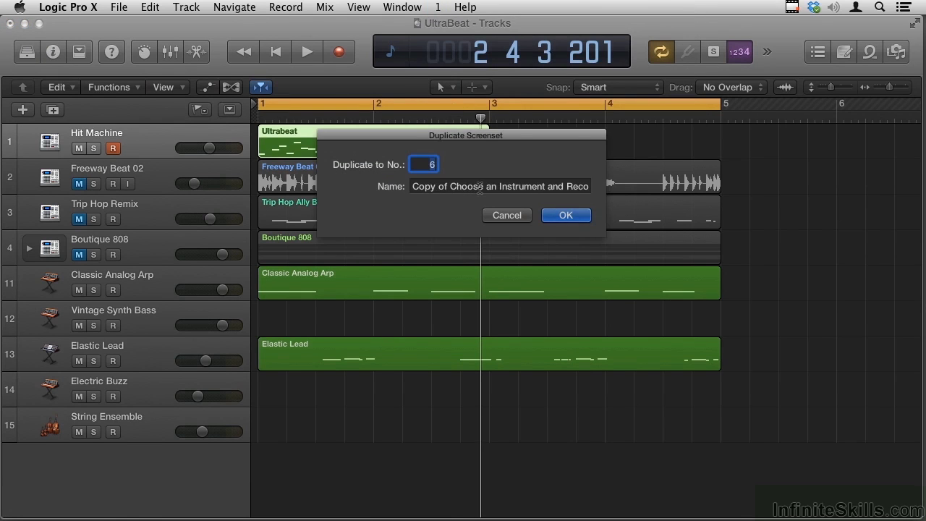
key(Tab)
text(ultra)
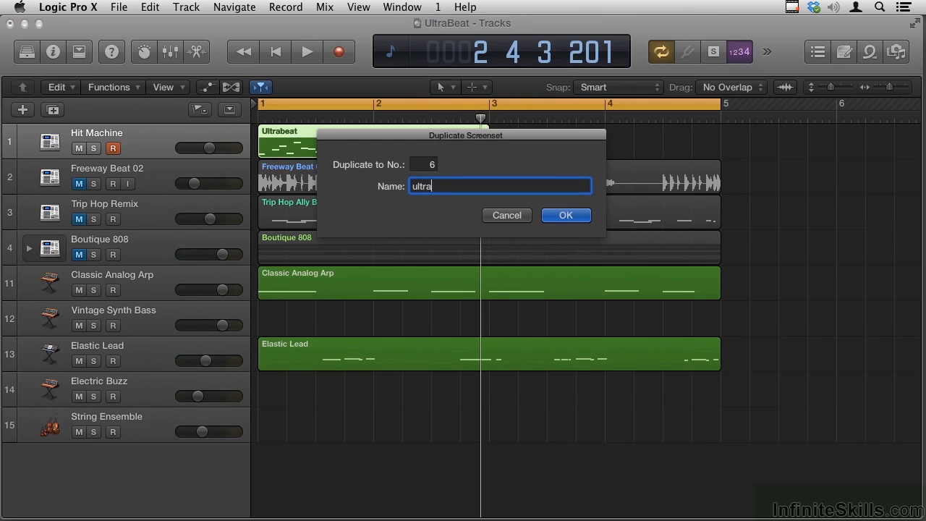
click(574, 217)
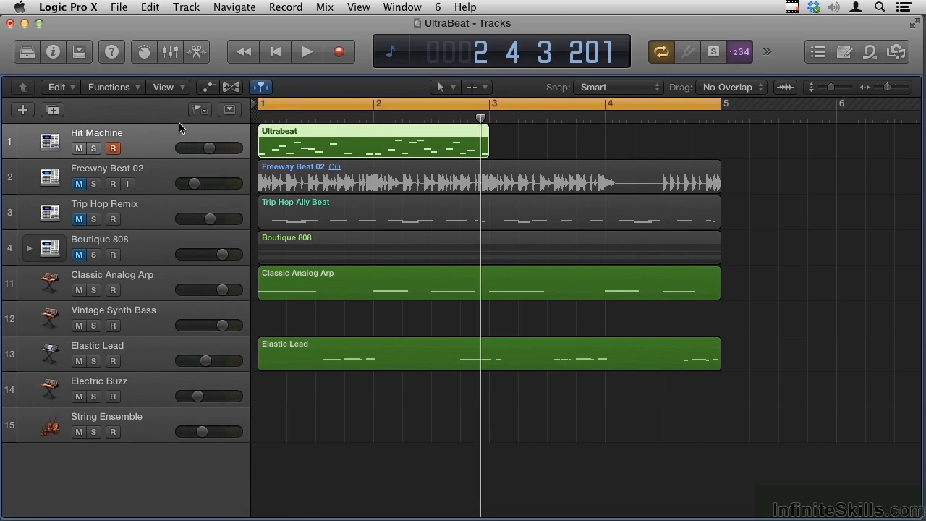
Open the Hit Machine's Ultrabeat window beside the track list, with the Inspector hidden
key(i)
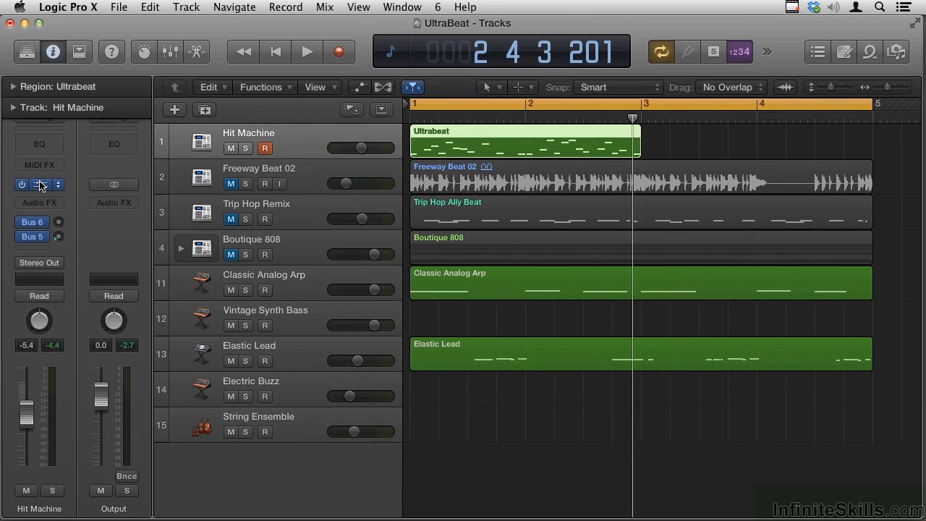
click(41, 186)
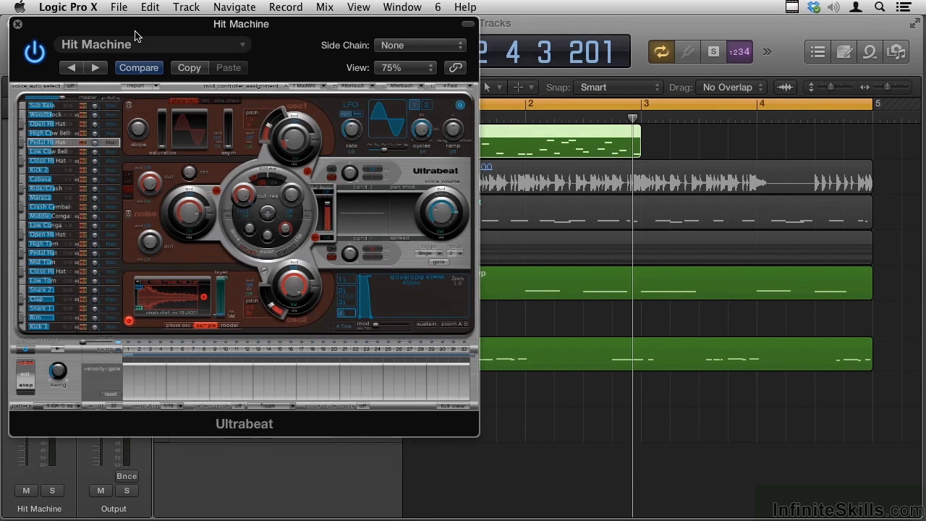
drag(143, 38, 543, 115)
click(52, 56)
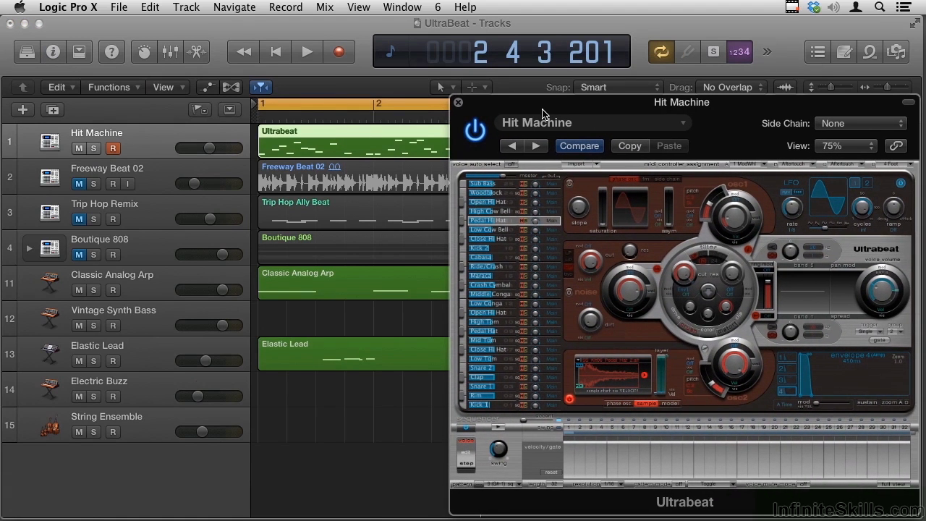
Switch to screenset 1, then back to 'ultra' to confirm its layout is recalled
click(441, 7)
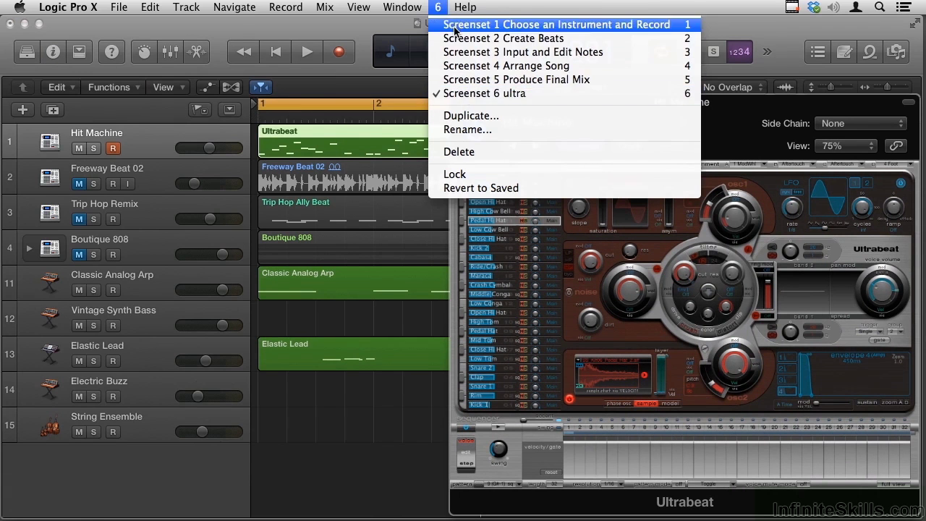
click(454, 25)
click(438, 8)
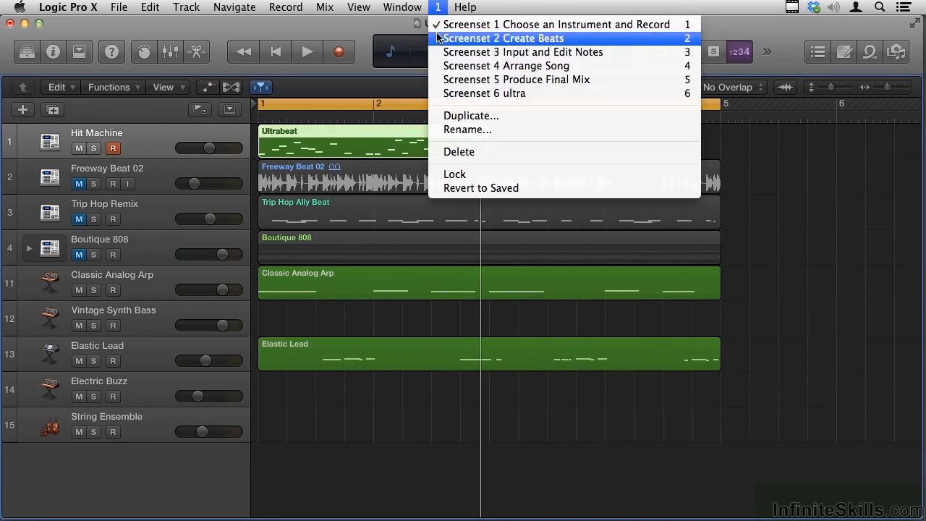
click(441, 91)
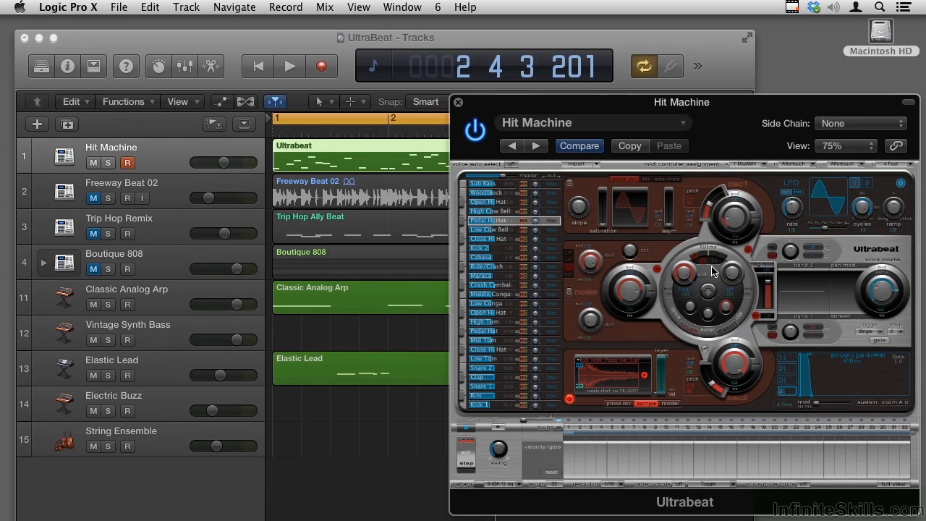
Recall screenset 1 with the 1 key, showing the Tracks area without Ultrabeat
key(1)
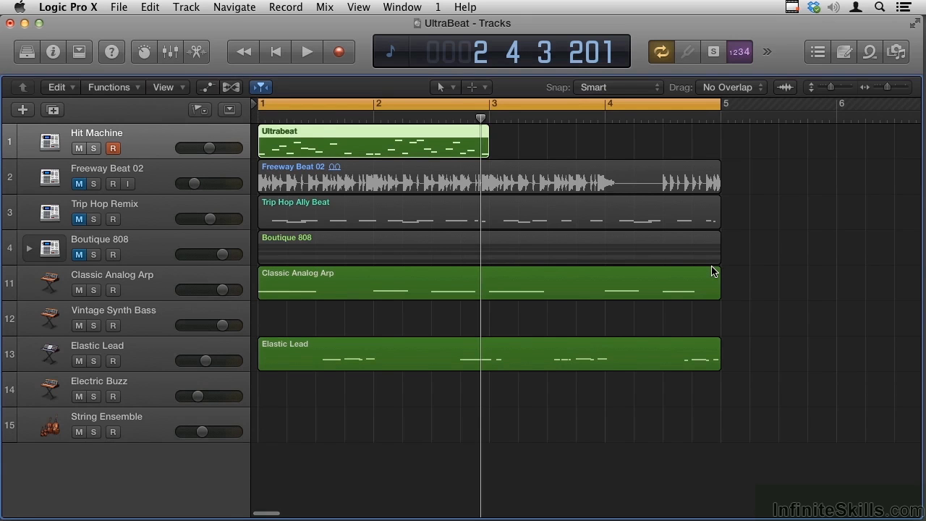